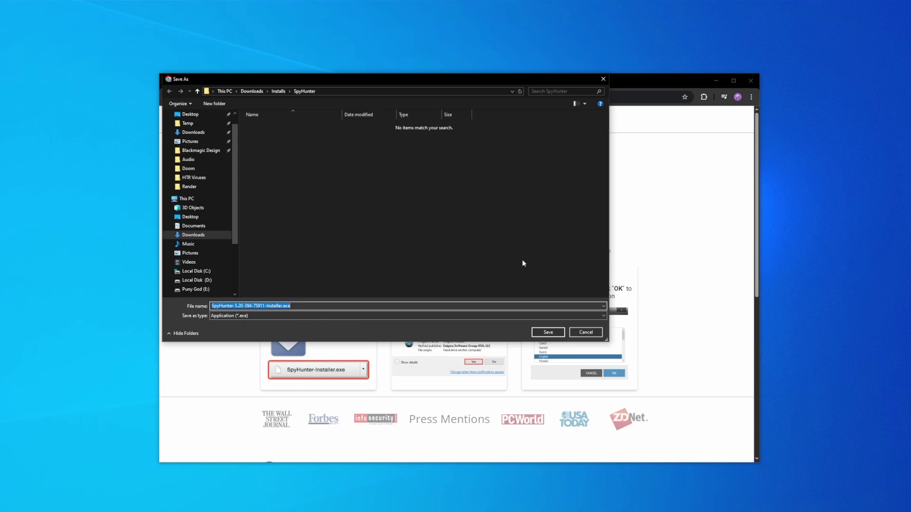
Save the SpyHunter 5 installer and launch it from Chrome's recent downloads.
click(548, 333)
click(710, 97)
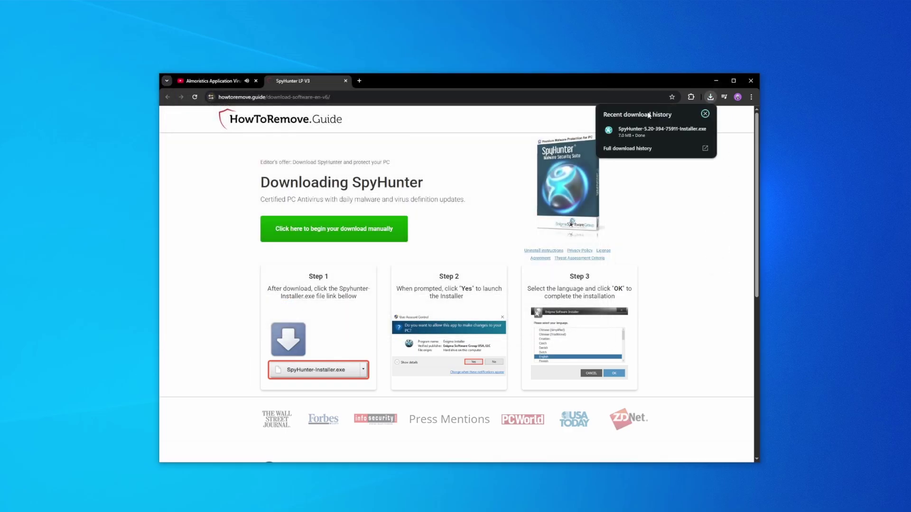
click(631, 122)
Install SpyHunter 5, then open its purchase page and begin entering the e-mail address.
click(539, 328)
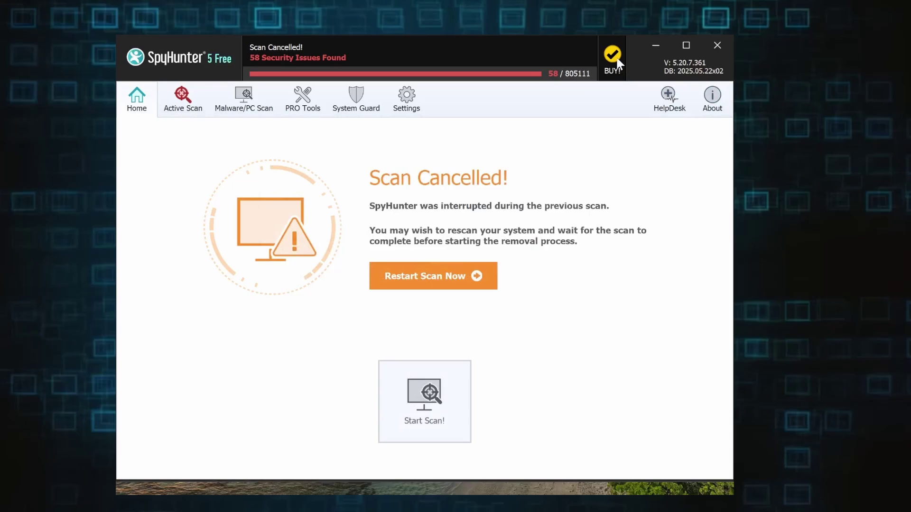
click(617, 61)
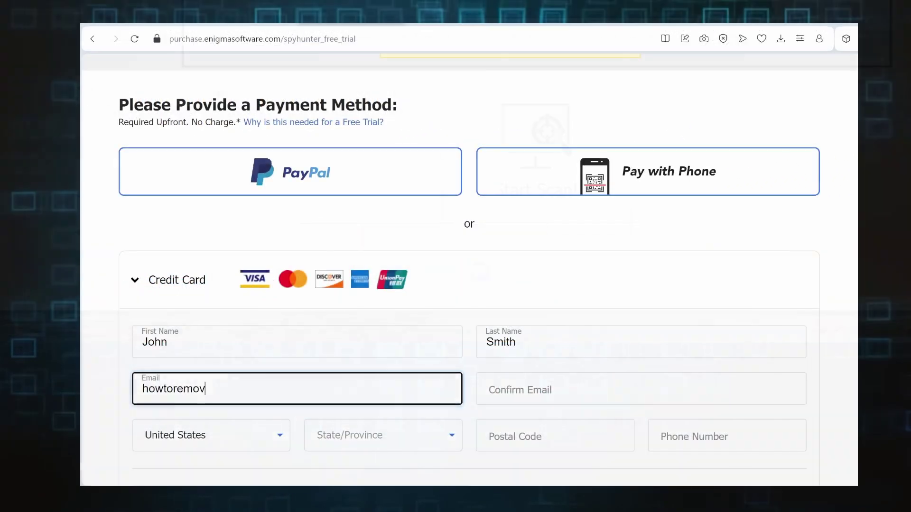
text(e)
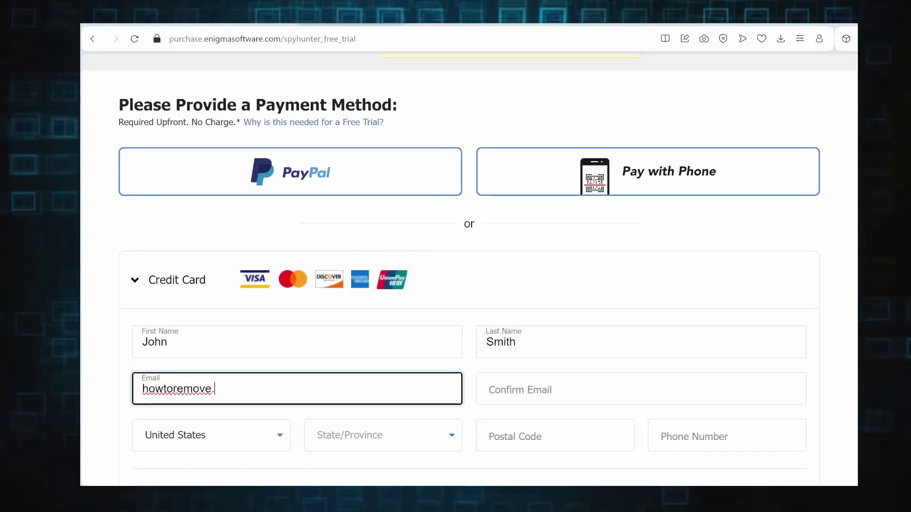
text(.guide)
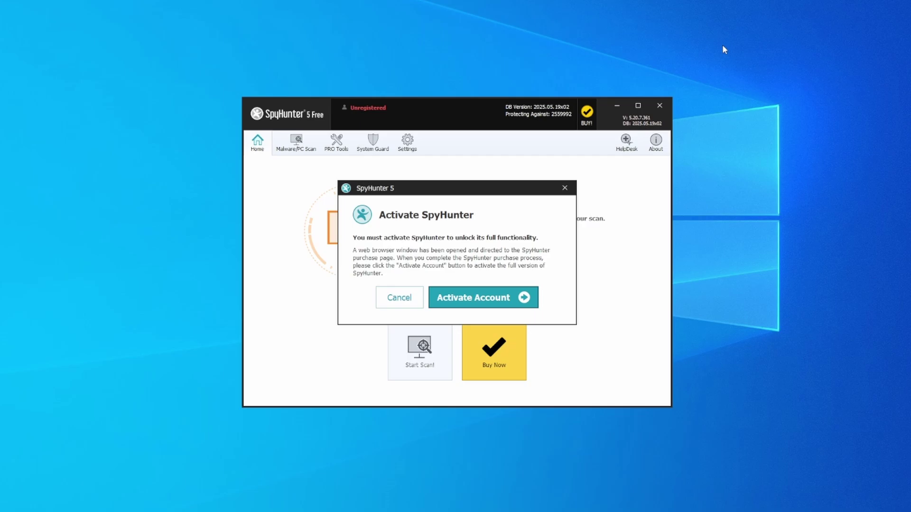
Activate the account, apply coupon HTRG15 for 15% off (€67,15), and scroll to payment options.
click(478, 302)
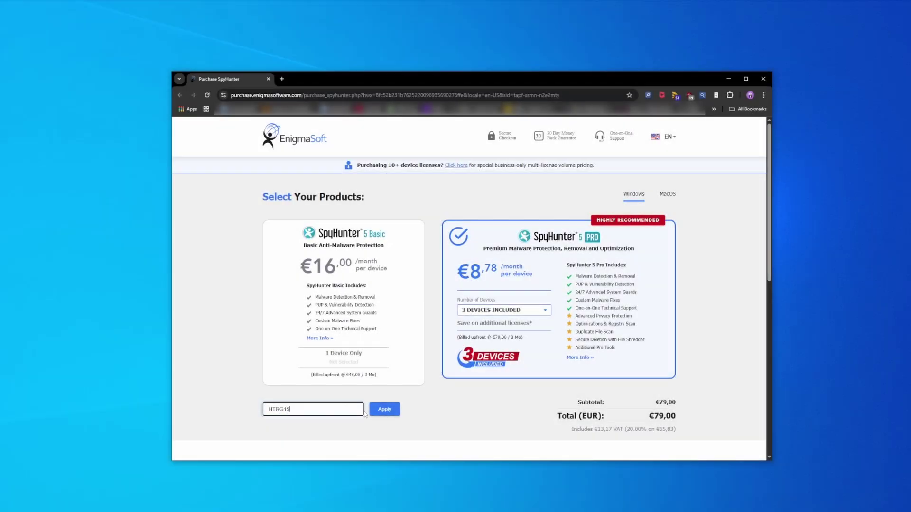
click(383, 409)
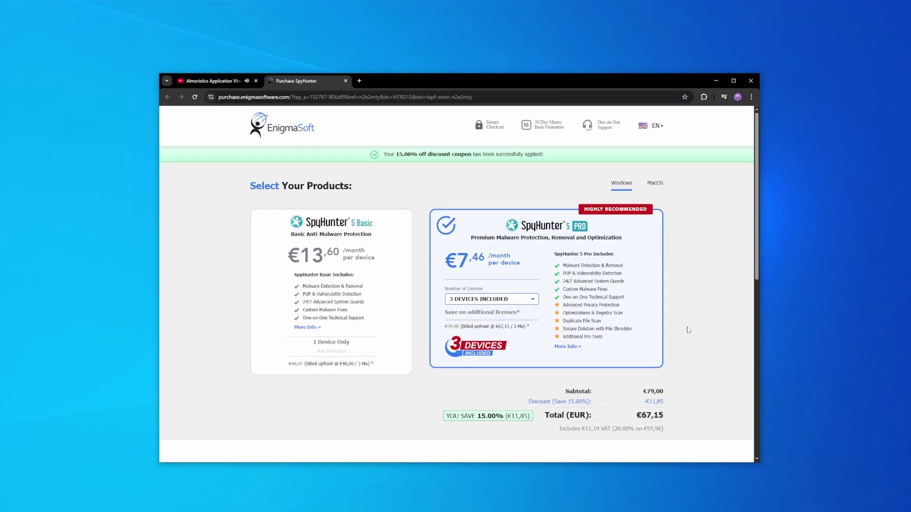
scroll(686, 327, down, 5)
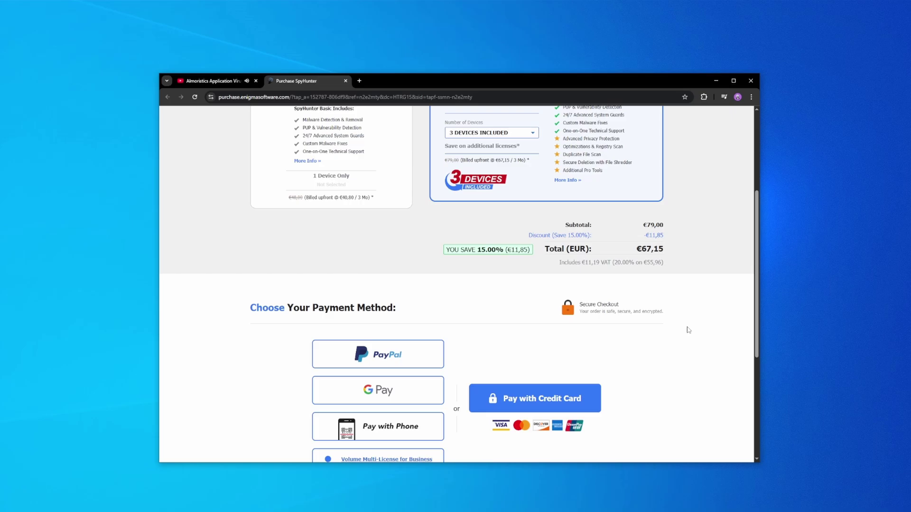
scroll(689, 329, down, 3)
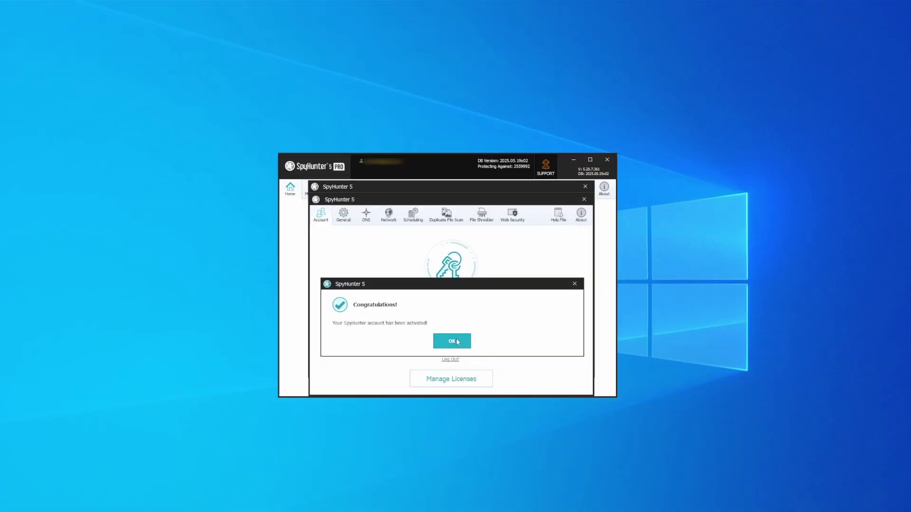
Dismiss the activation confirmation and launch a full SpyHunter 5 system scan.
click(457, 342)
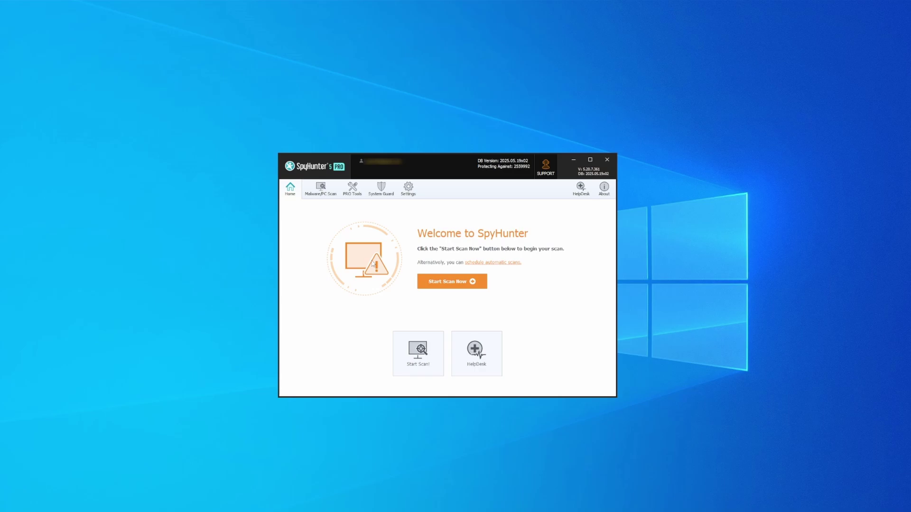
click(453, 282)
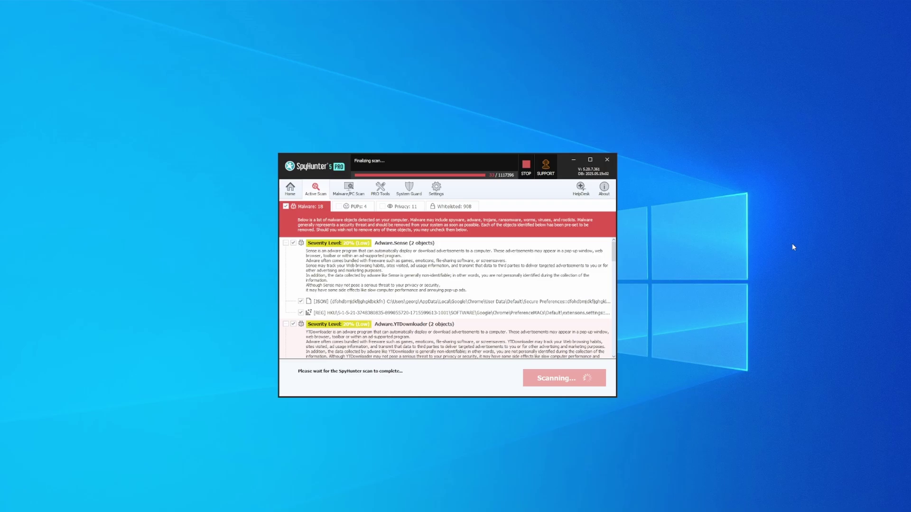
Select all detected malware, PUPs and privacy objects and apply the removal fix.
click(561, 383)
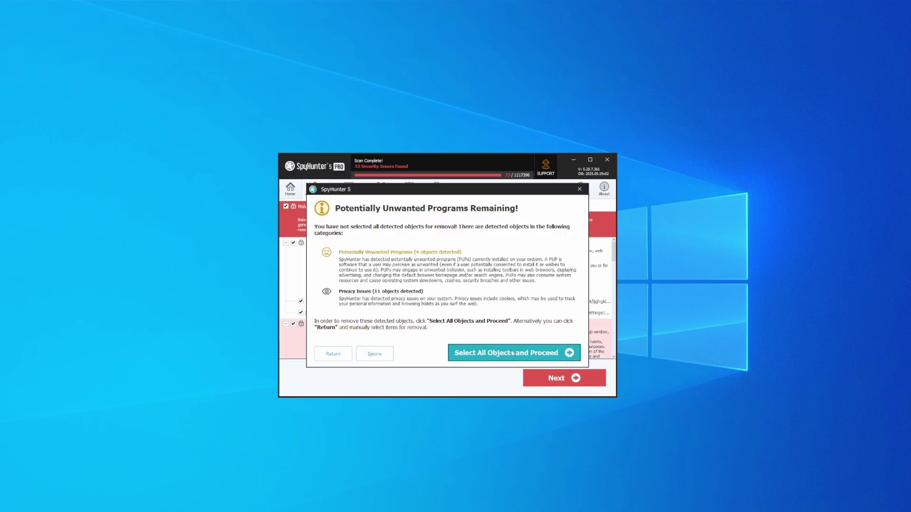
click(513, 352)
click(574, 383)
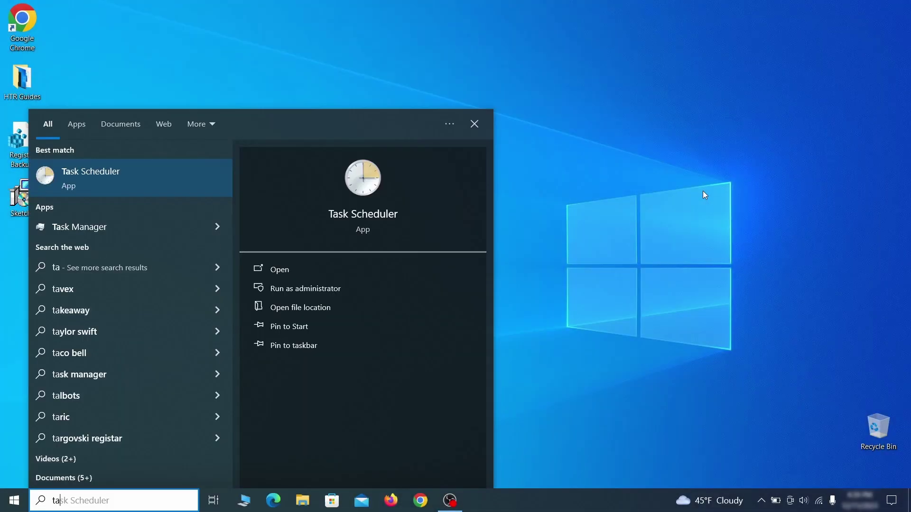
Open Task Scheduler and inspect the suspicious task's Triggers and Actions properties.
text(sk schedul)
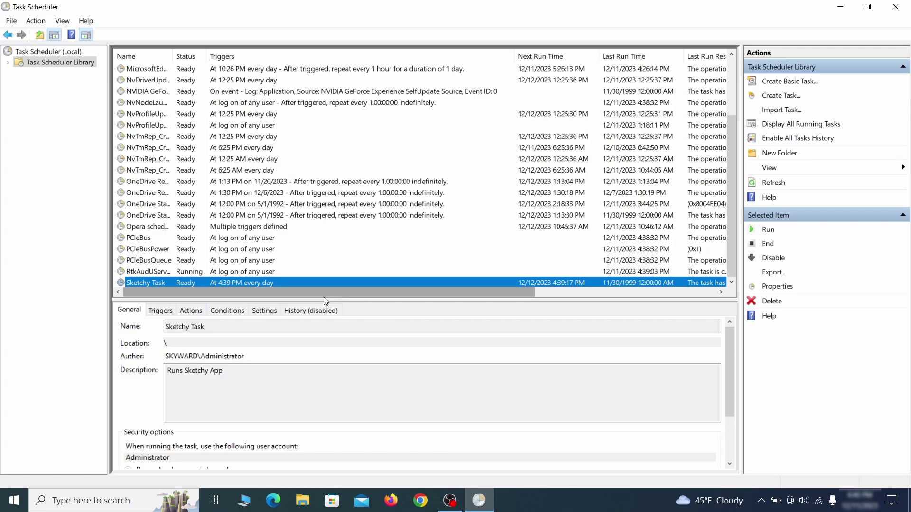
right_click(237, 283)
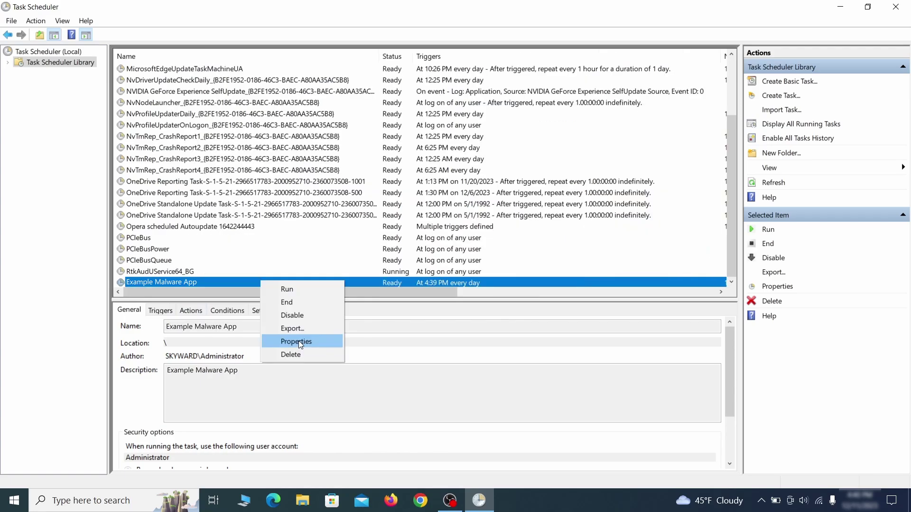
click(298, 340)
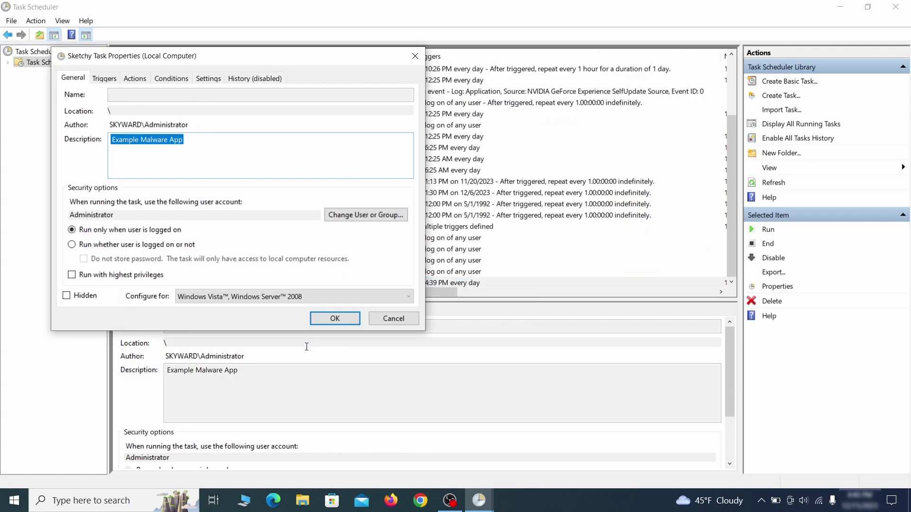
click(104, 79)
click(134, 79)
key(Escape)
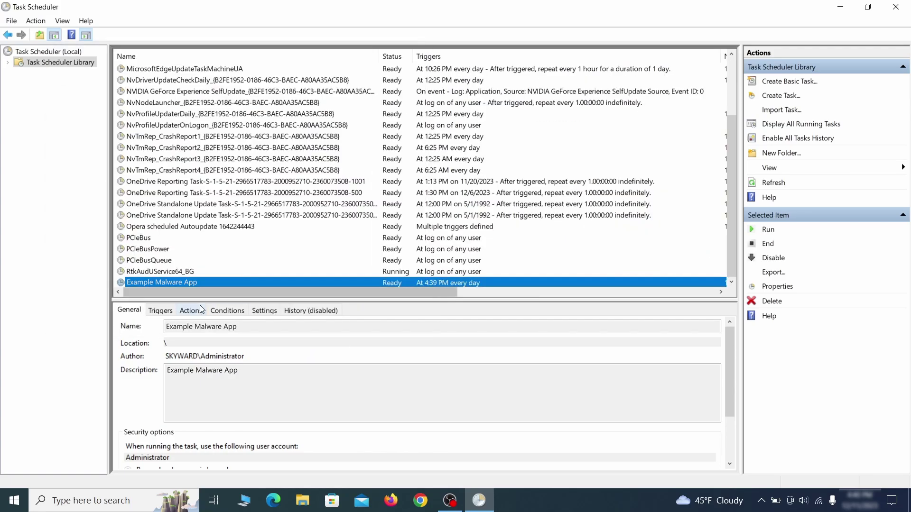
Delete the Example Malware App scheduled task.
right_click(293, 282)
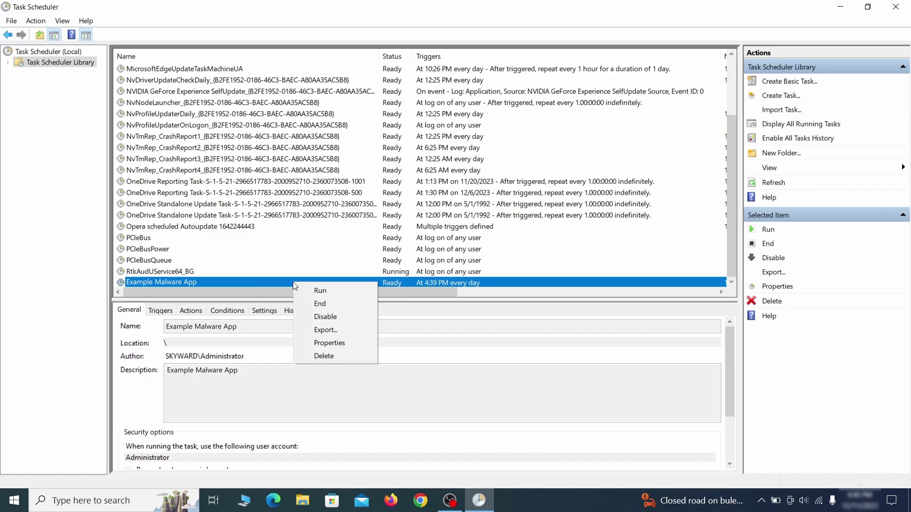
click(324, 355)
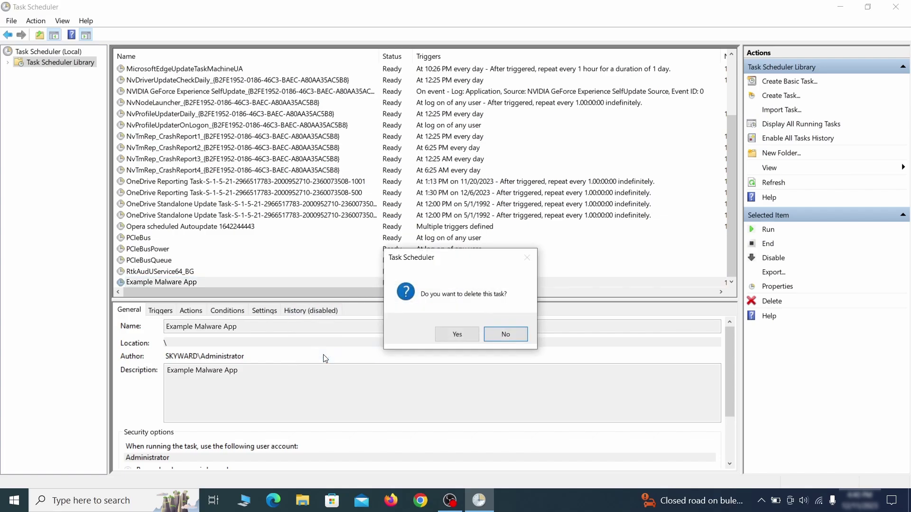
click(457, 335)
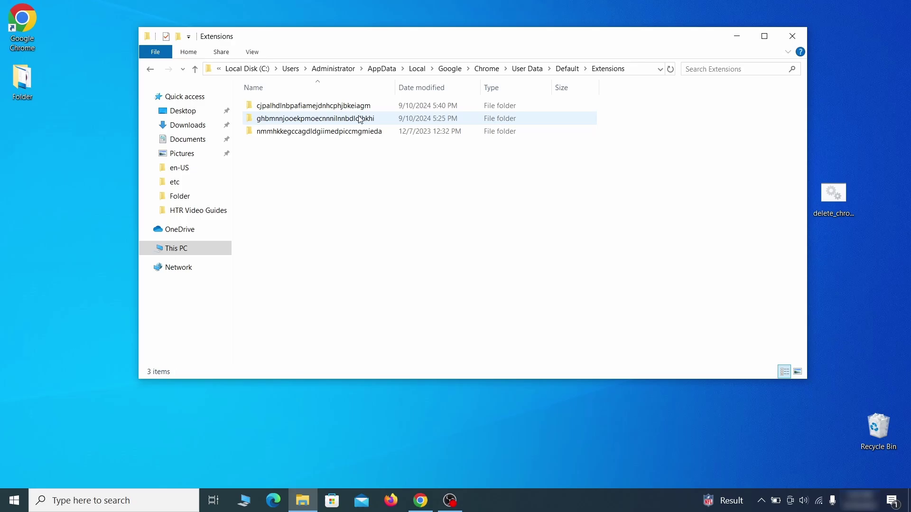
Delete all three Chrome extension folders, then repair uBlock Origin on the extensions page.
drag(336, 155, 374, 107)
right_click(382, 112)
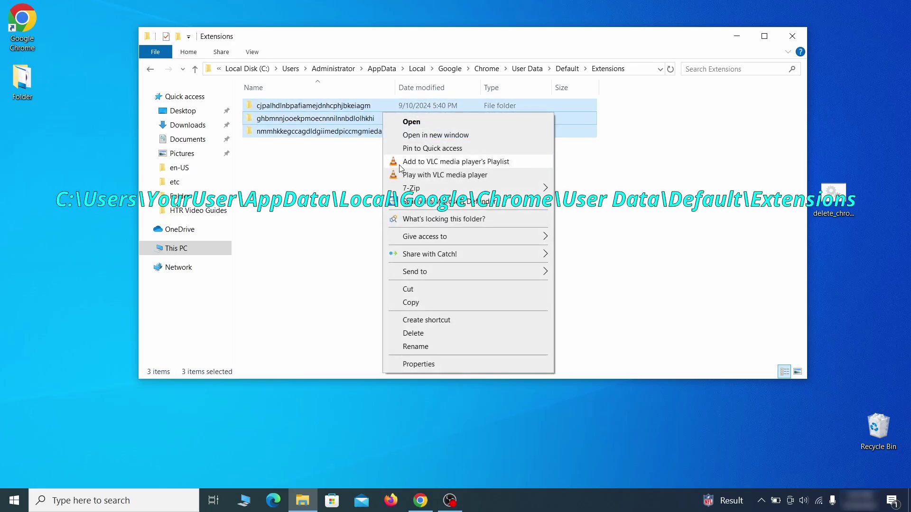
click(422, 335)
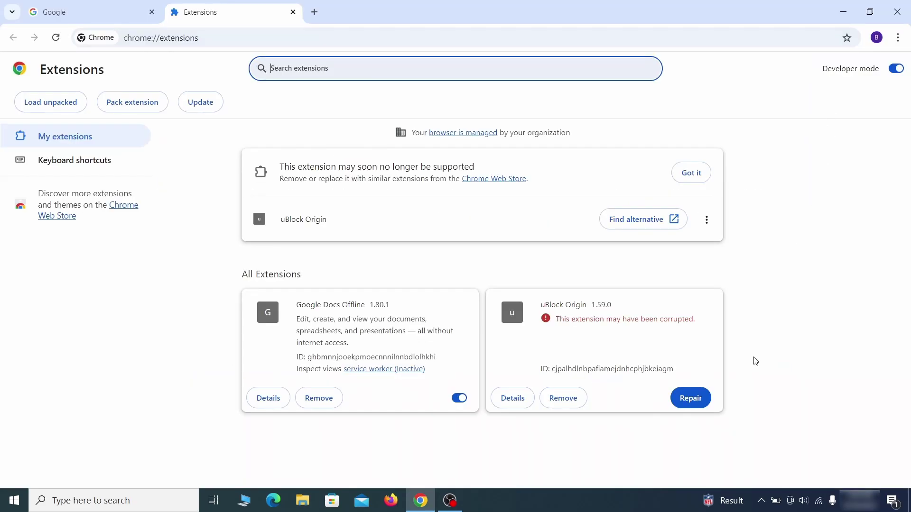
click(695, 408)
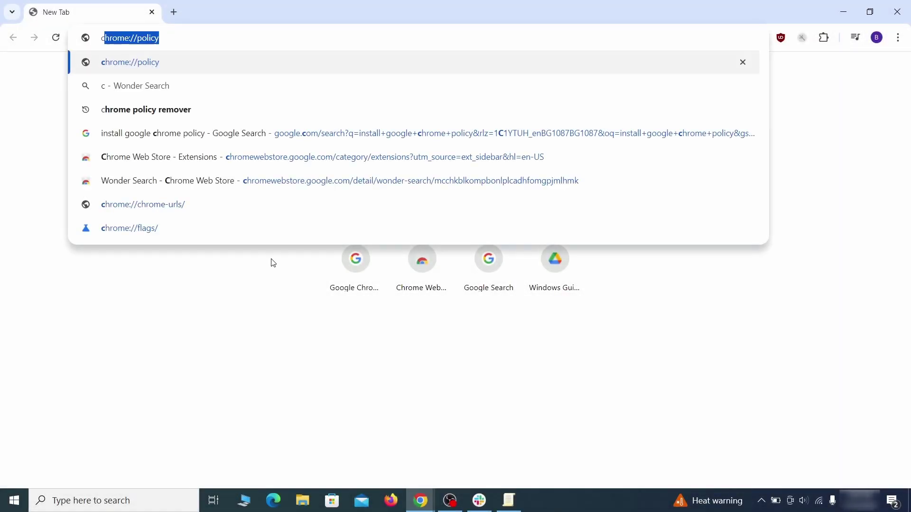
Copy the rogue HomepageLocation value from chrome://policy into a Notepad note.
key(Return)
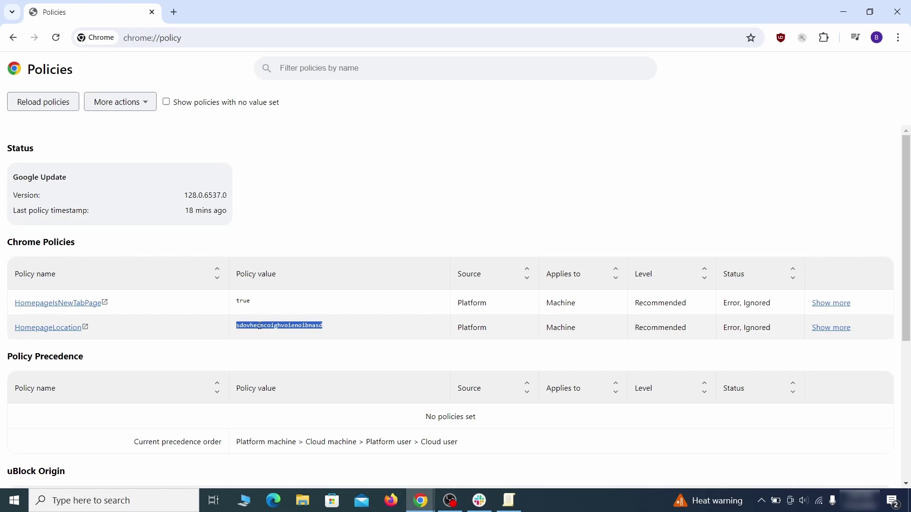
right_click(260, 325)
click(284, 336)
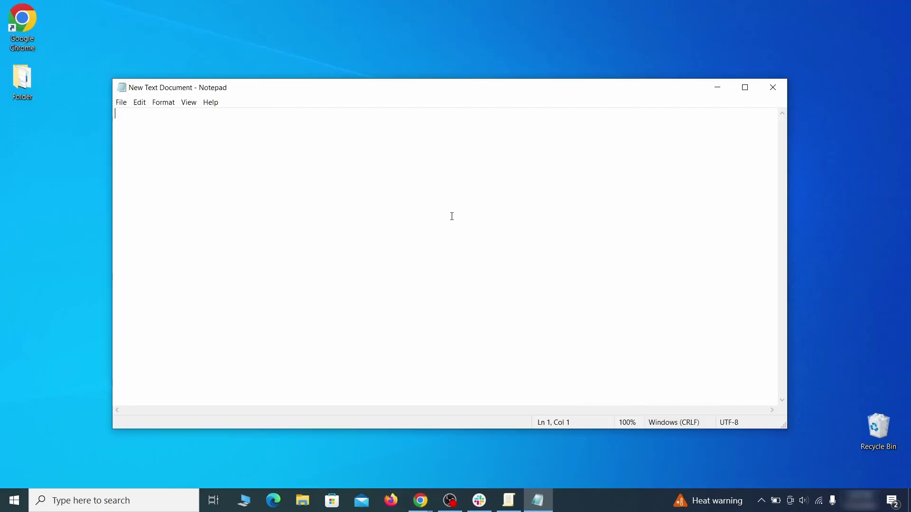
right_click(452, 216)
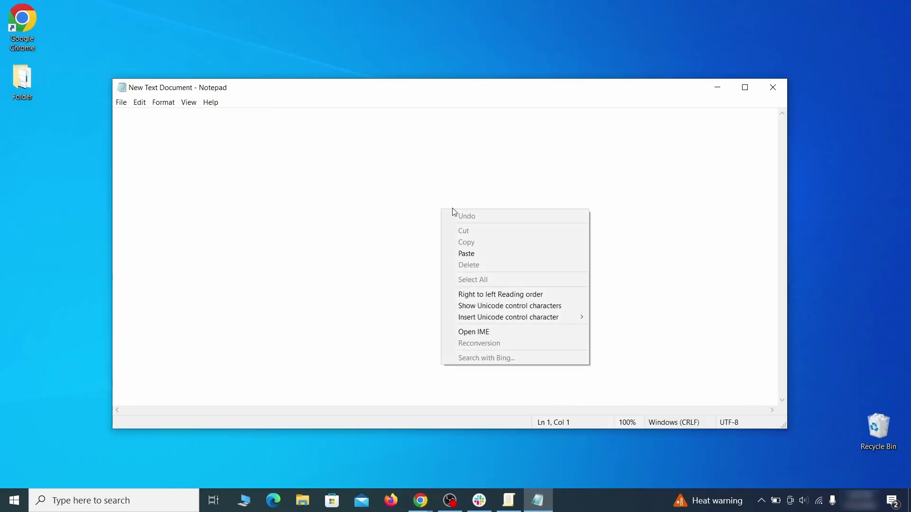
click(477, 252)
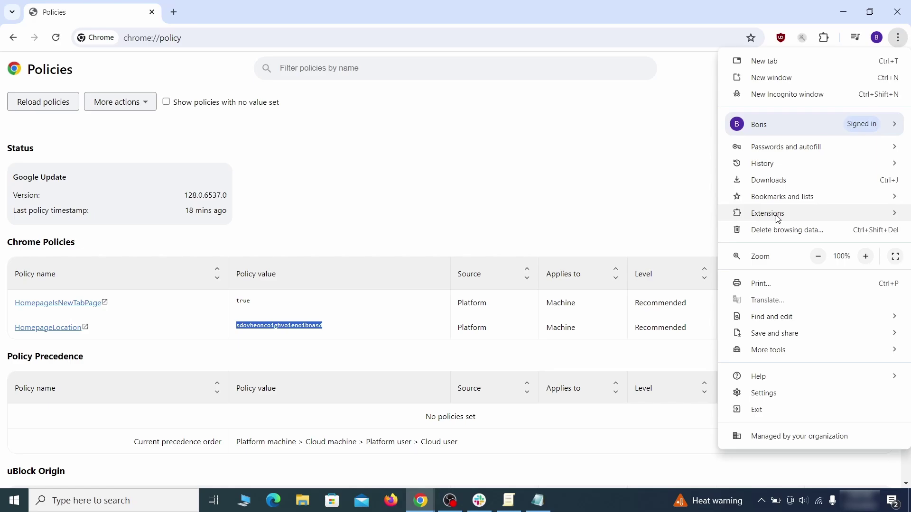
Enable Developer mode in Manage Extensions, copy the Wonder Search ID, and minimize Chrome.
mouse_move(779, 214)
click(679, 219)
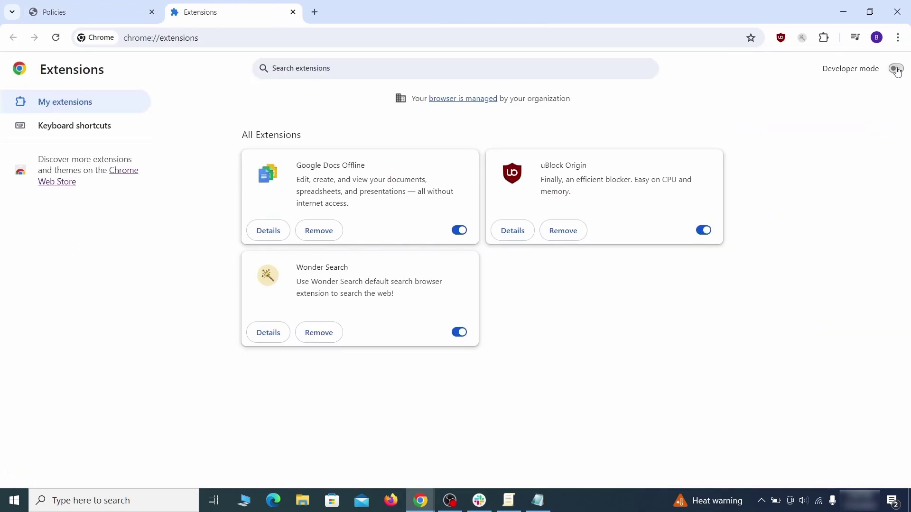
click(896, 69)
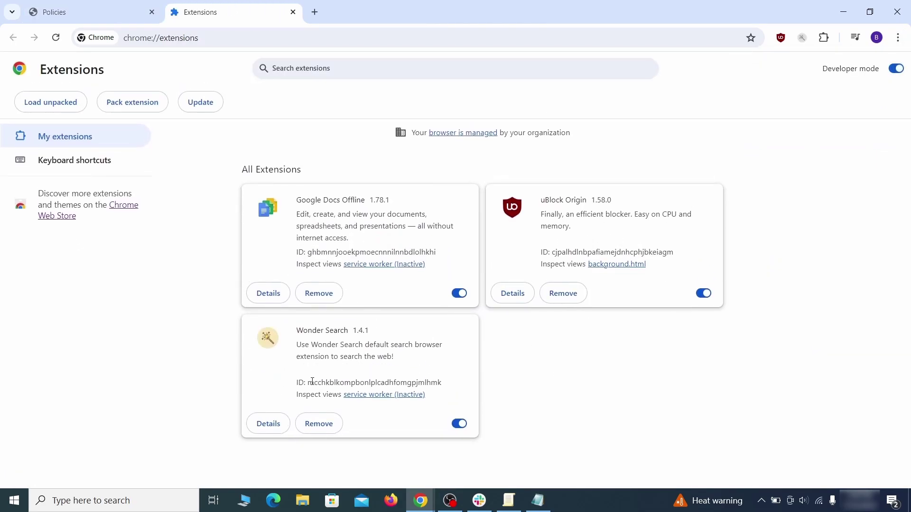
right_click(442, 382)
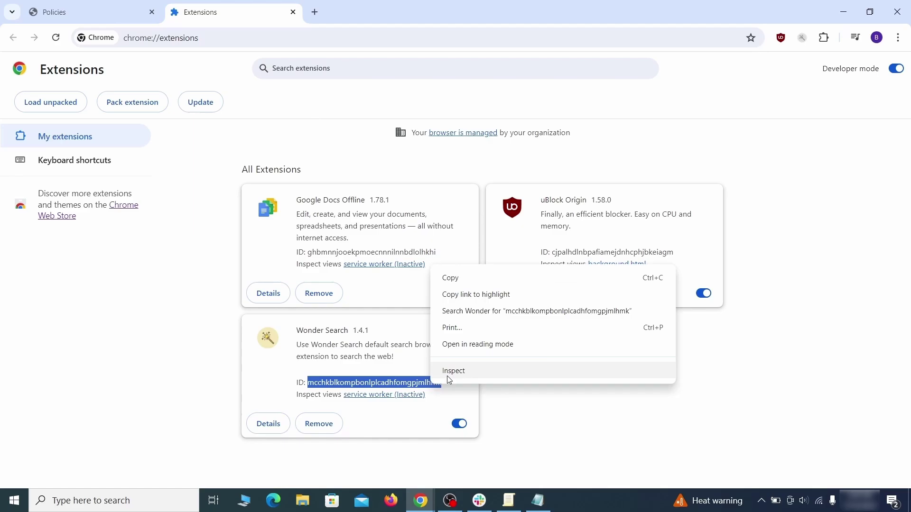
click(451, 279)
click(845, 12)
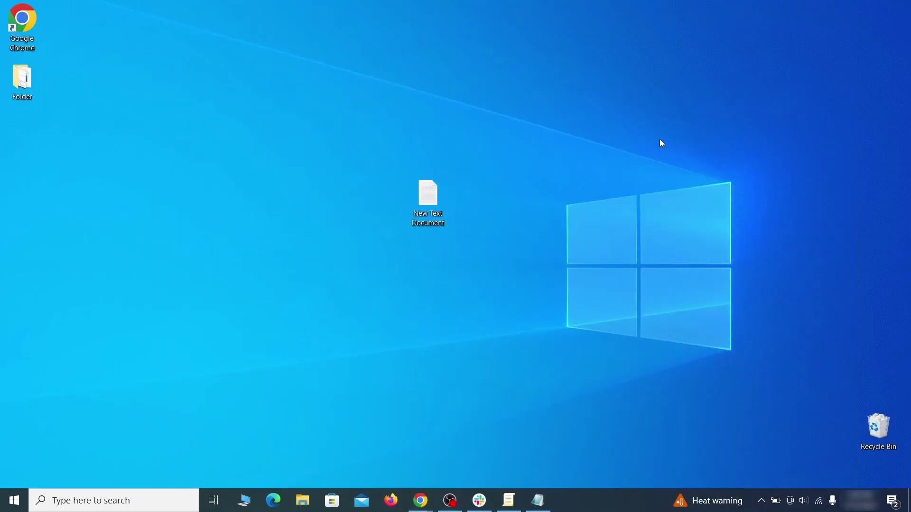
Paste the Wonder Search ID into the note and run Registry Editor as administrator.
click(546, 505)
right_click(269, 186)
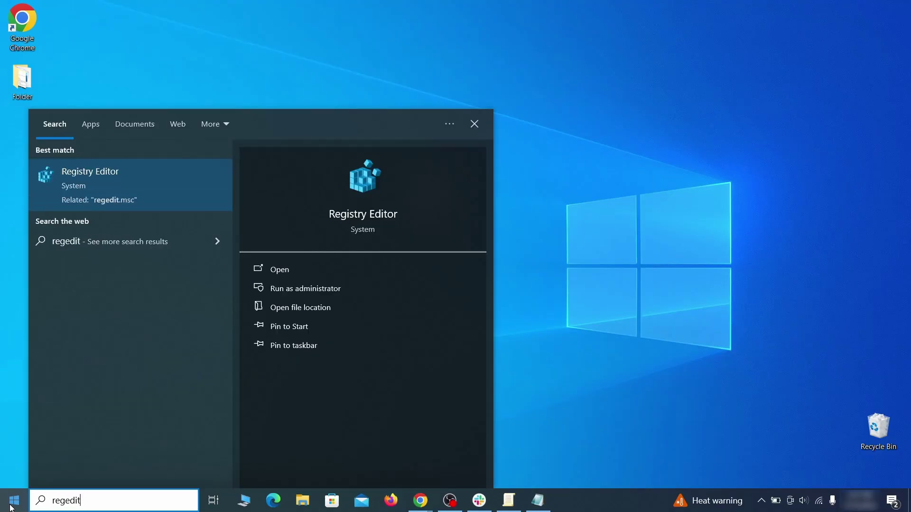
right_click(182, 181)
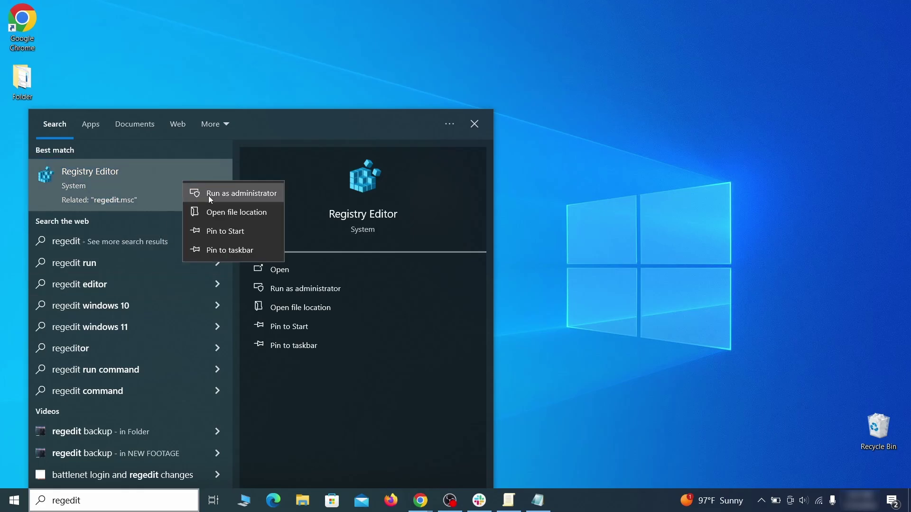
click(209, 195)
Search the registry for the copied rogue homepage value.
key(ctrl+f)
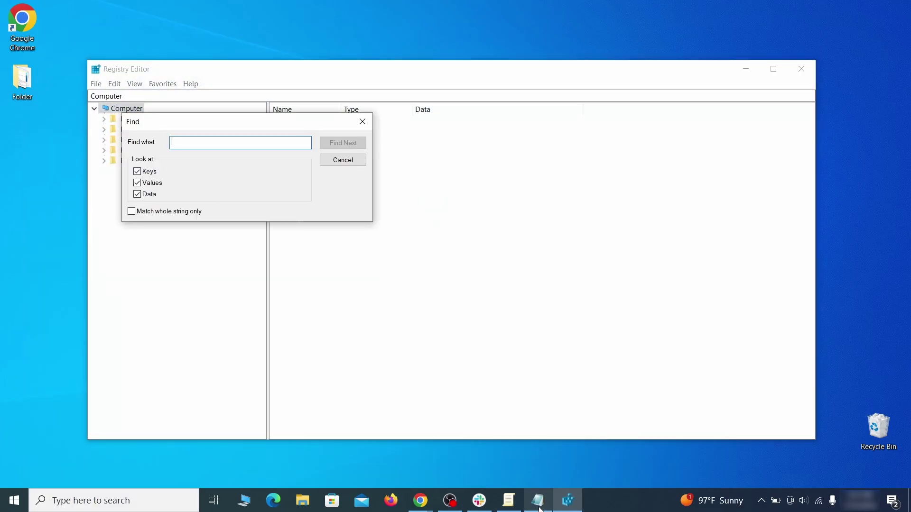
mouse_move(540, 508)
click(538, 446)
right_click(203, 124)
click(227, 161)
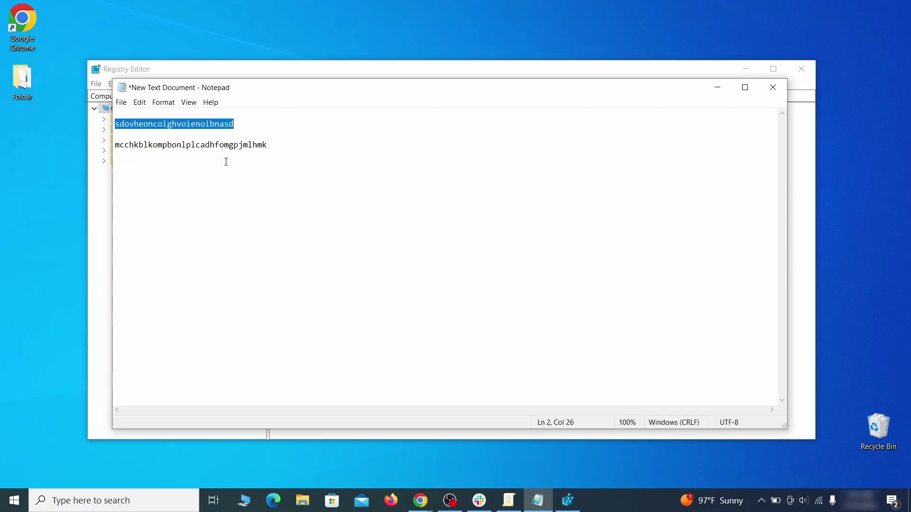
click(93, 175)
right_click(204, 143)
click(240, 190)
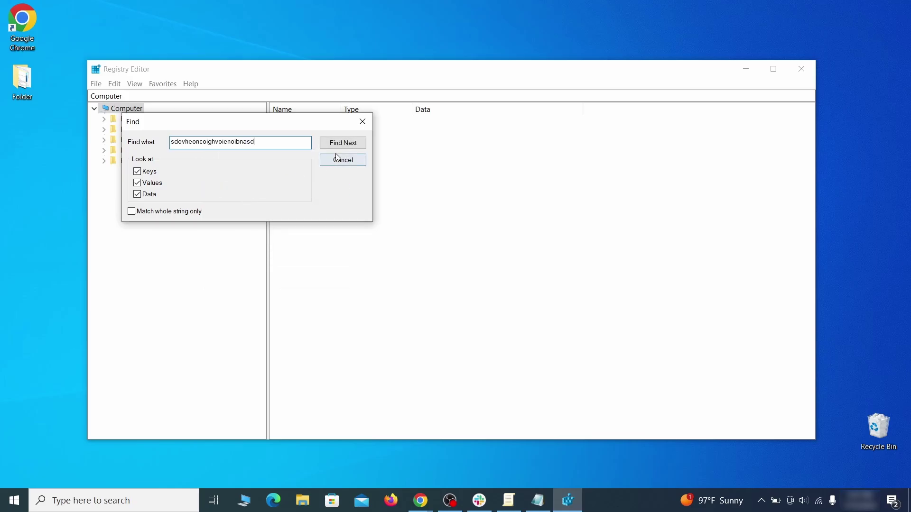
click(354, 145)
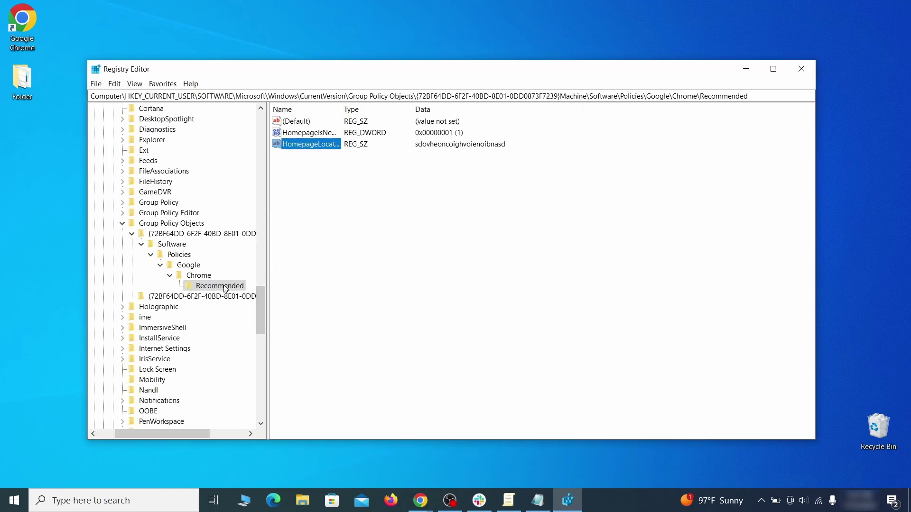
Delete the found Chrome Recommended policy key.
right_click(224, 286)
click(271, 330)
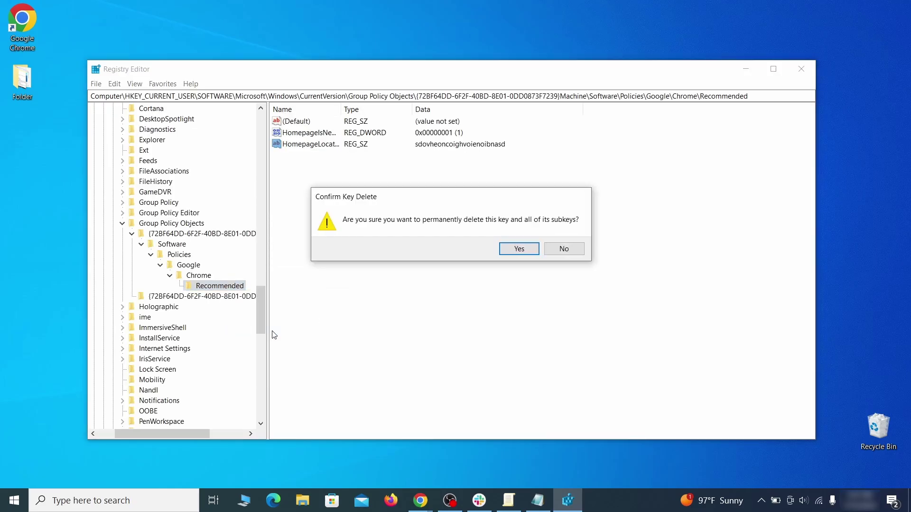
click(519, 249)
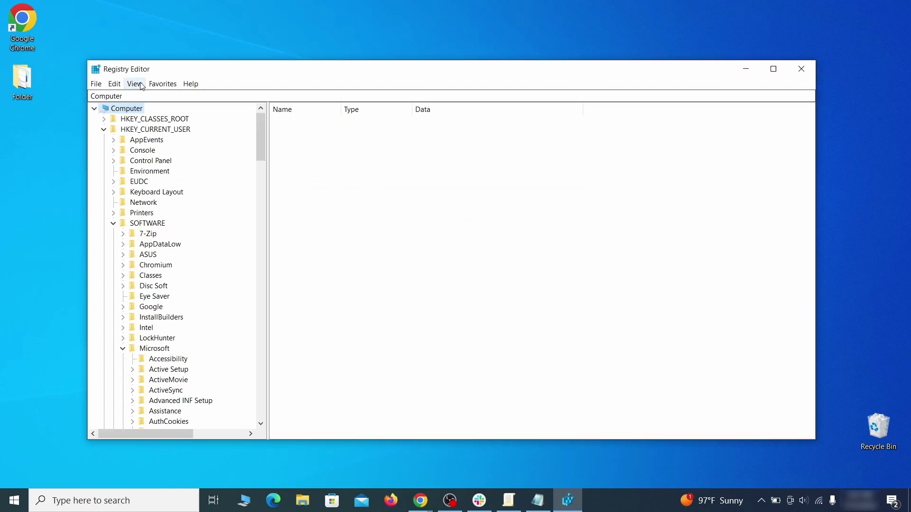
Attempt to delete HKLM\SOFTWARE\Google\Chrome and dismiss the resulting deletion error.
click(115, 83)
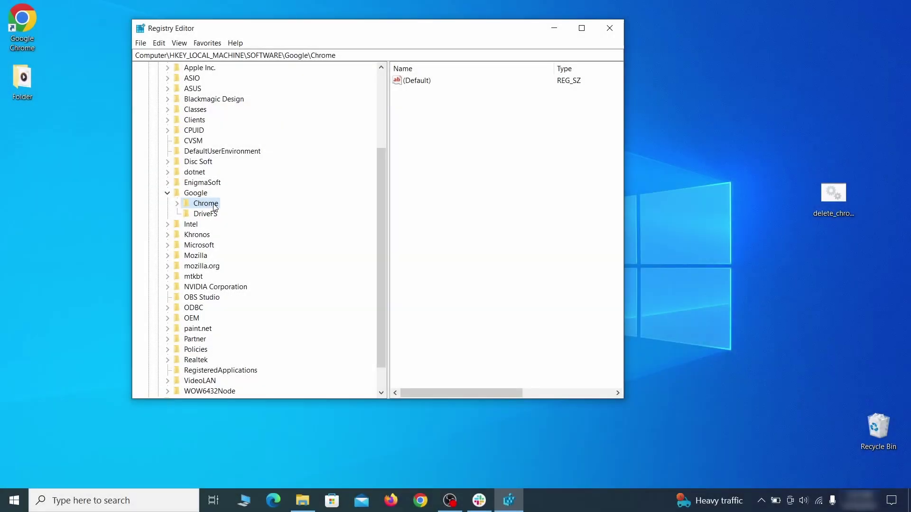
right_click(207, 205)
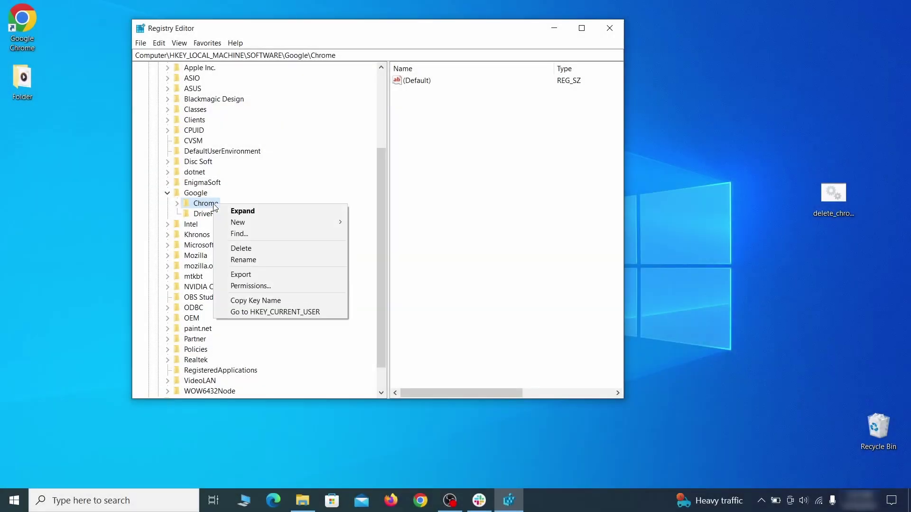
click(253, 248)
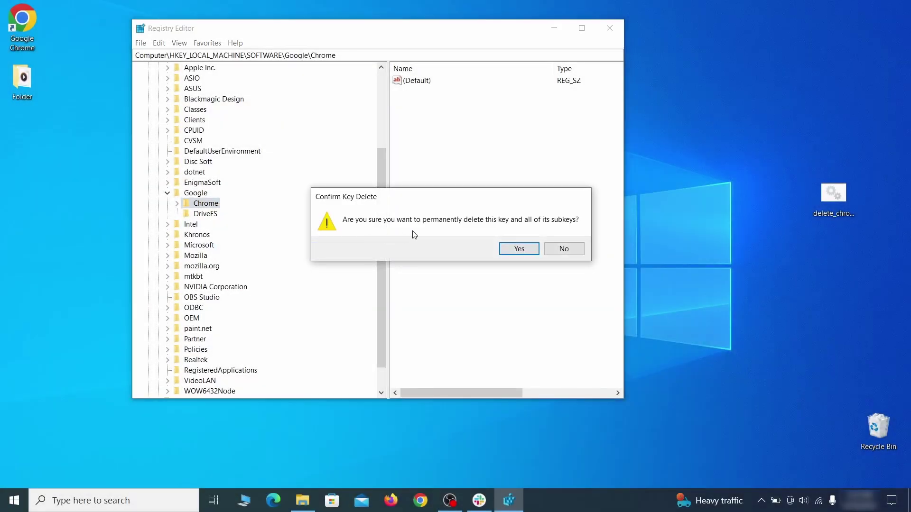
click(519, 248)
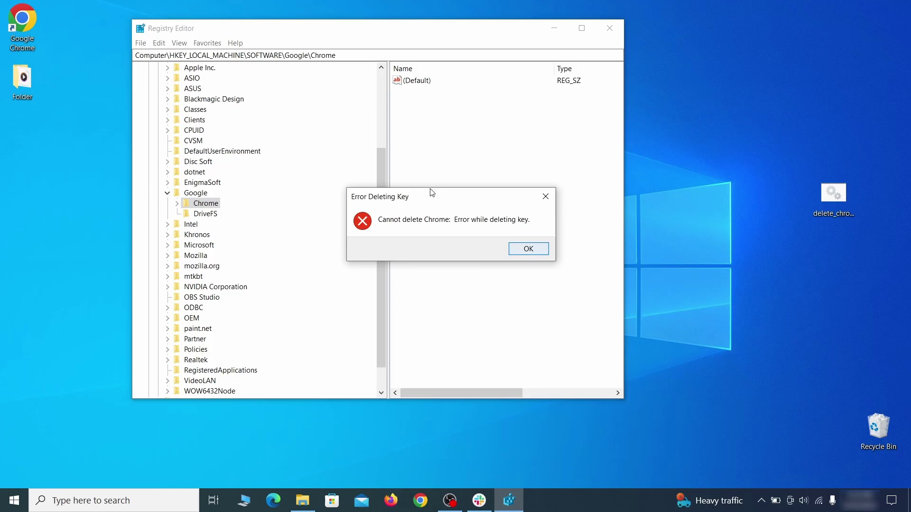
click(535, 251)
Make Everyone the owner of the Chrome key, replacing permissions on child keys.
right_click(216, 204)
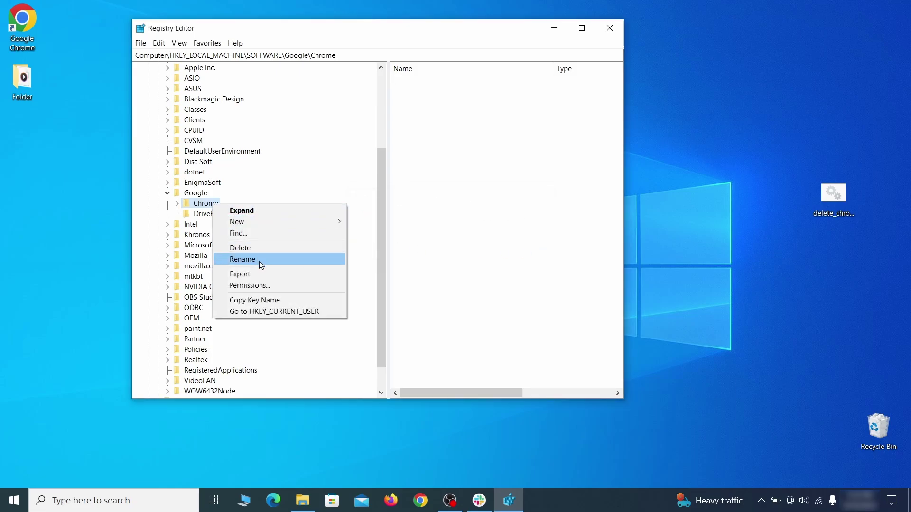
click(270, 284)
click(330, 280)
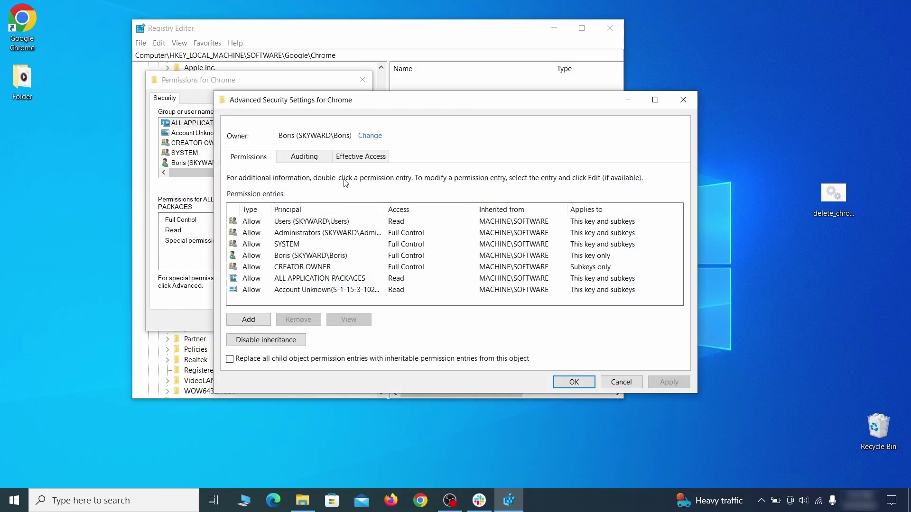
click(369, 137)
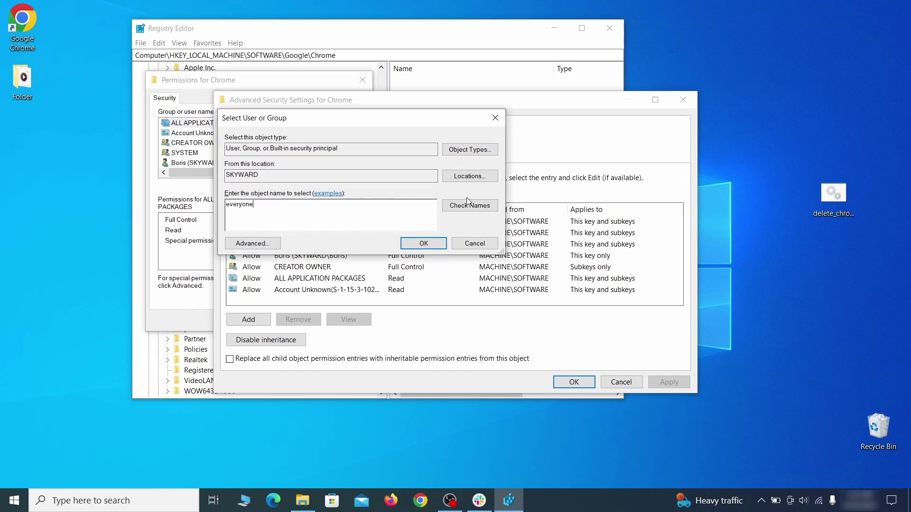
click(430, 245)
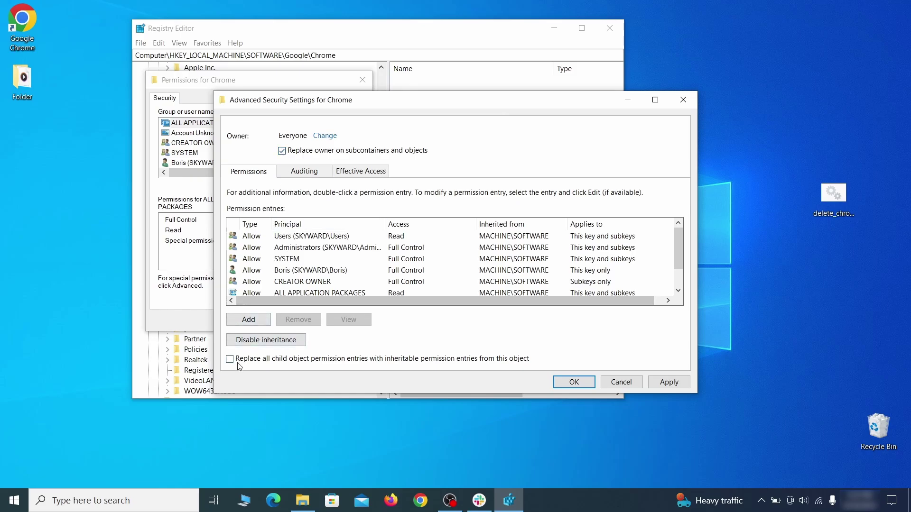
click(669, 382)
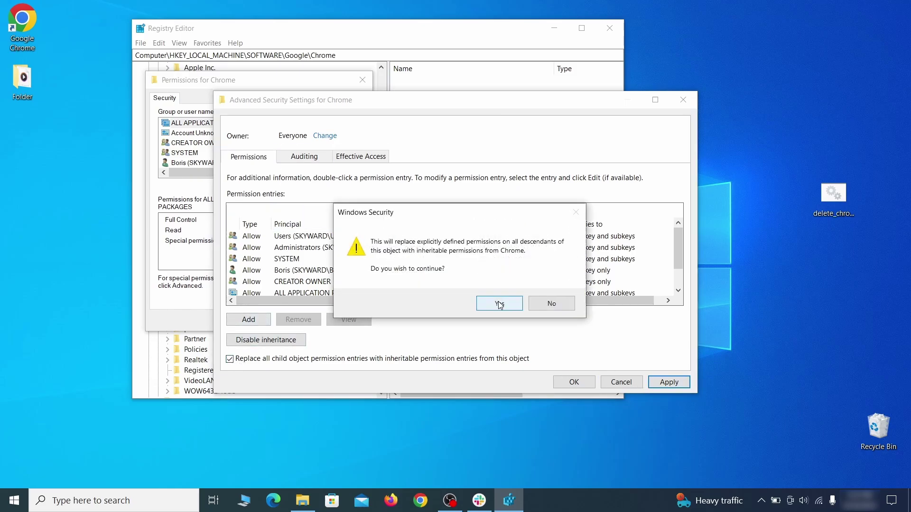
click(498, 301)
click(574, 383)
click(245, 320)
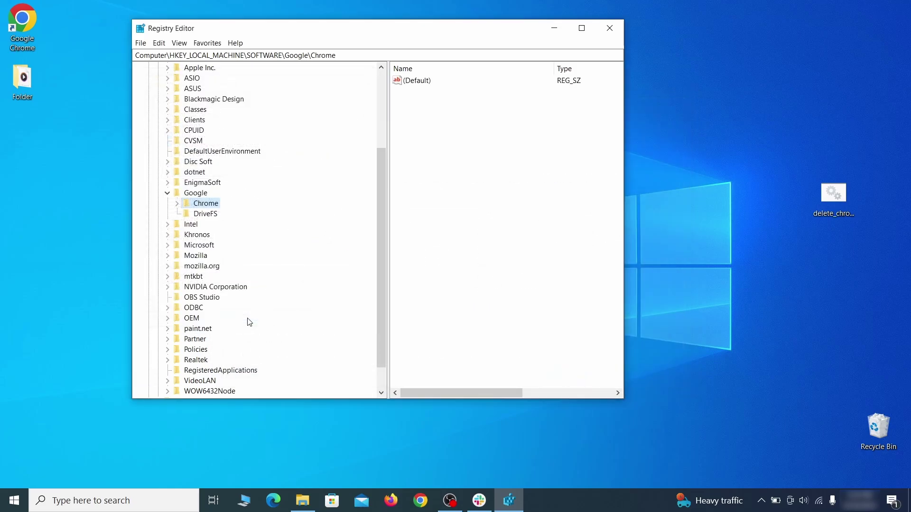
Delete the HKLM\SOFTWARE\Google\Chrome key, leaving only DriveFS under Google.
right_click(209, 204)
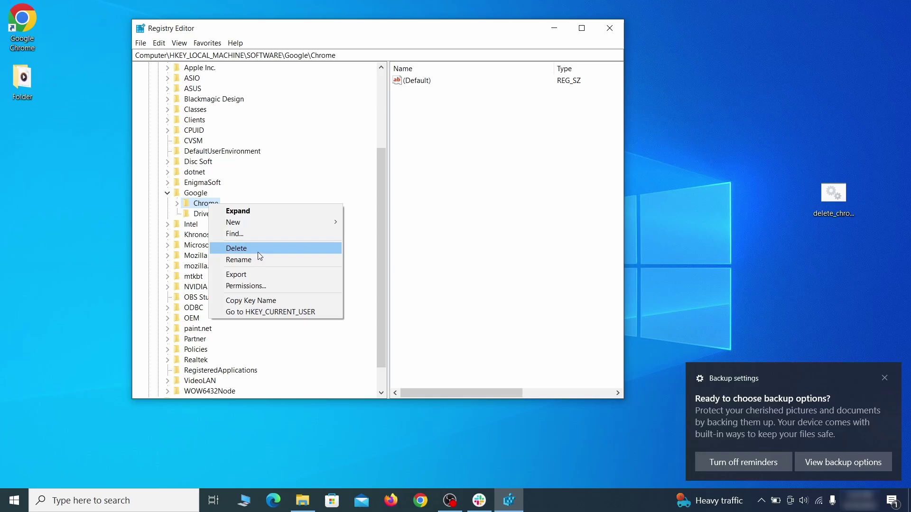
click(258, 253)
click(520, 250)
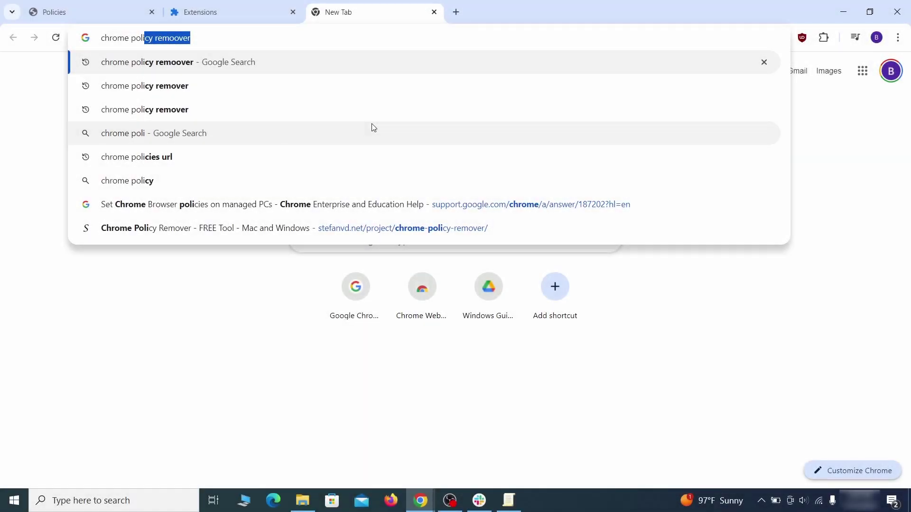
Search 'chrome policy remover' and download the Windows version from stefanvd.net.
text(y rem)
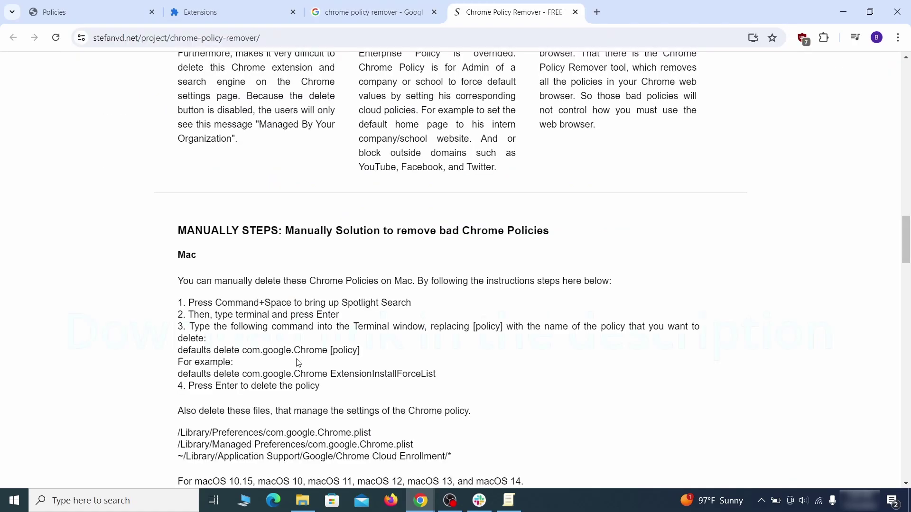
scroll(298, 364, down, 5)
scroll(298, 364, down, 5)
click(515, 246)
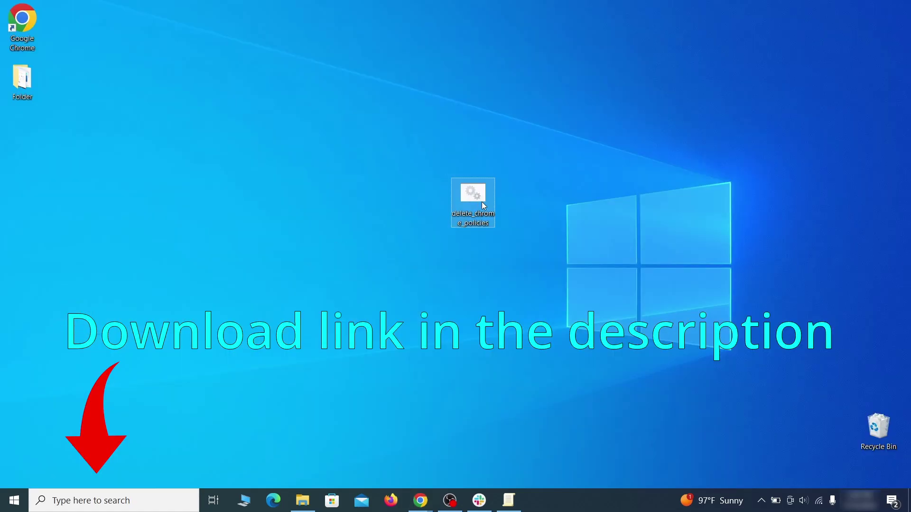
Run the downloaded policy remover .bat as administrator, bypassing the SmartScreen warning.
right_click(484, 194)
click(541, 242)
click(333, 165)
click(495, 359)
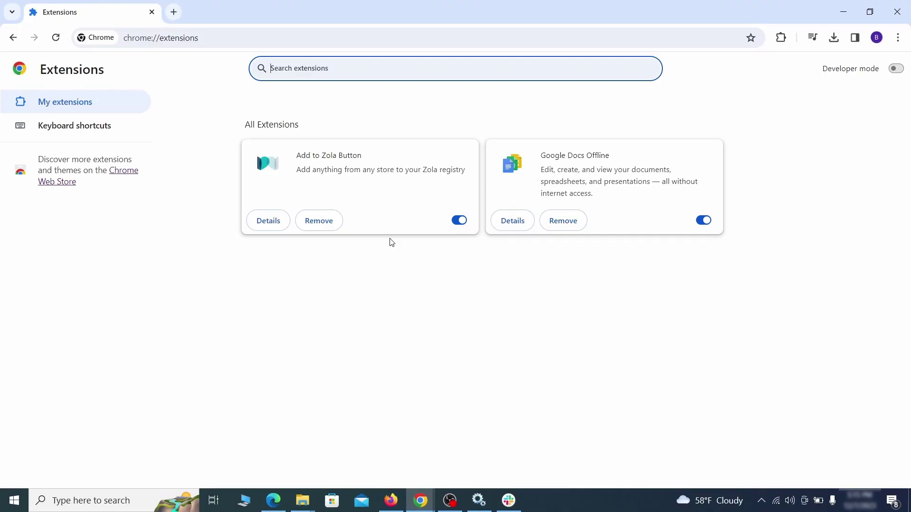
Switch off and remove the Add to Zola Button extension, then go to Chrome's Privacy and security settings.
click(459, 221)
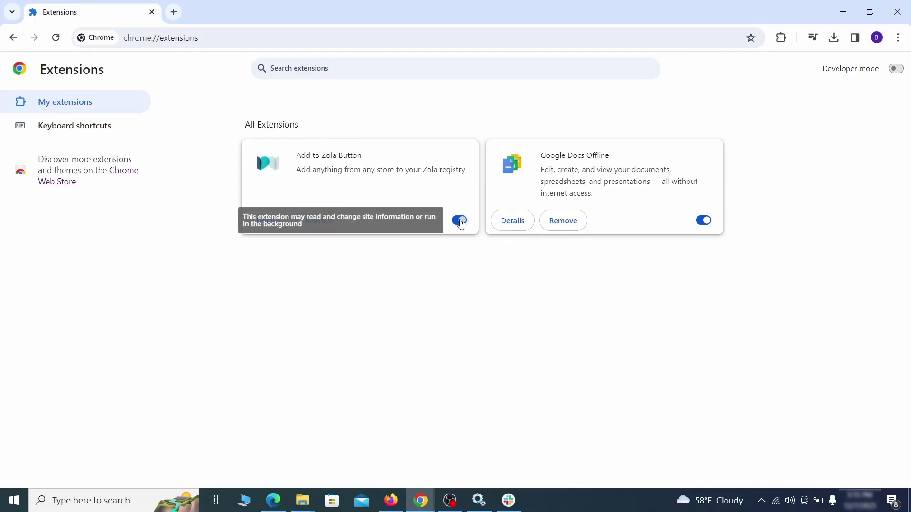
click(333, 229)
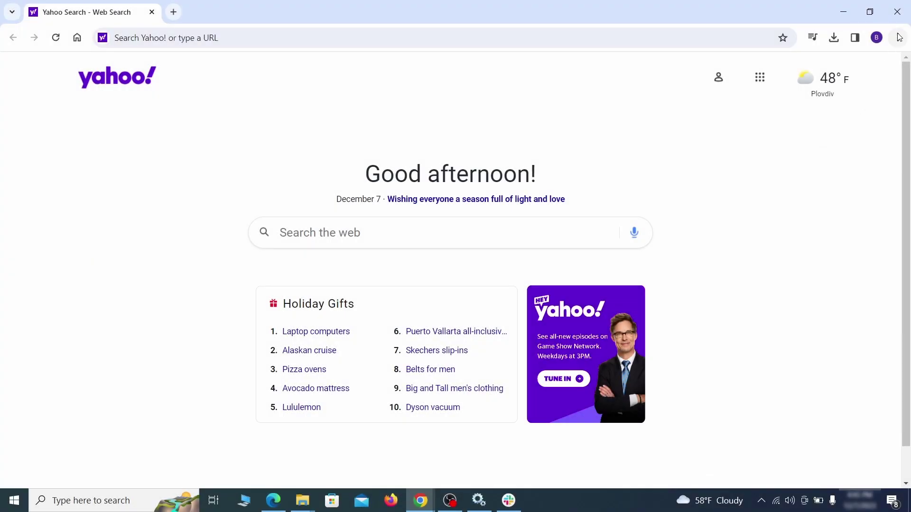
click(898, 38)
click(749, 432)
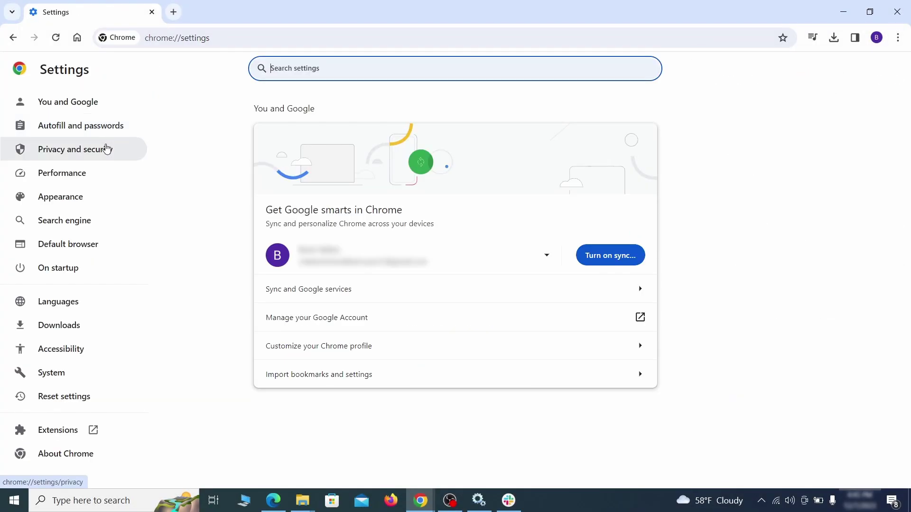
click(107, 149)
scroll(717, 309, down, 1)
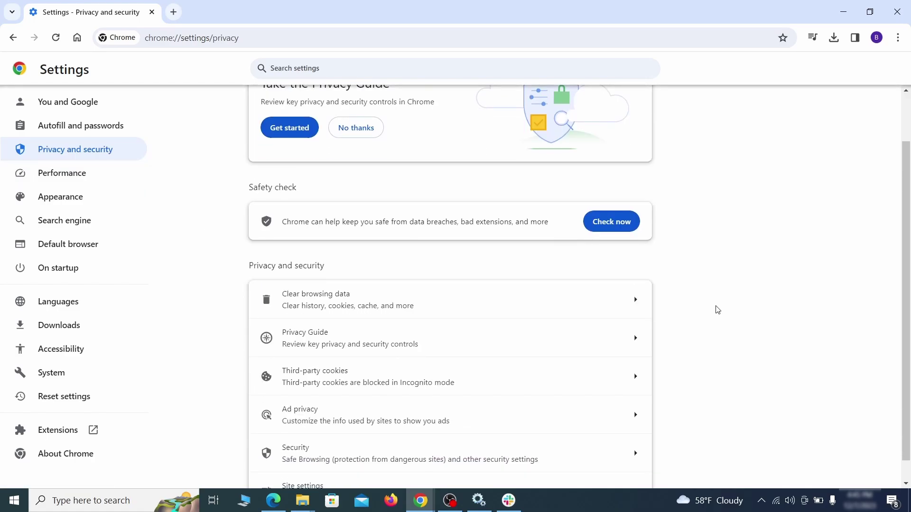
Clear browsing history, download history, cookies and cached files from Chrome.
click(595, 307)
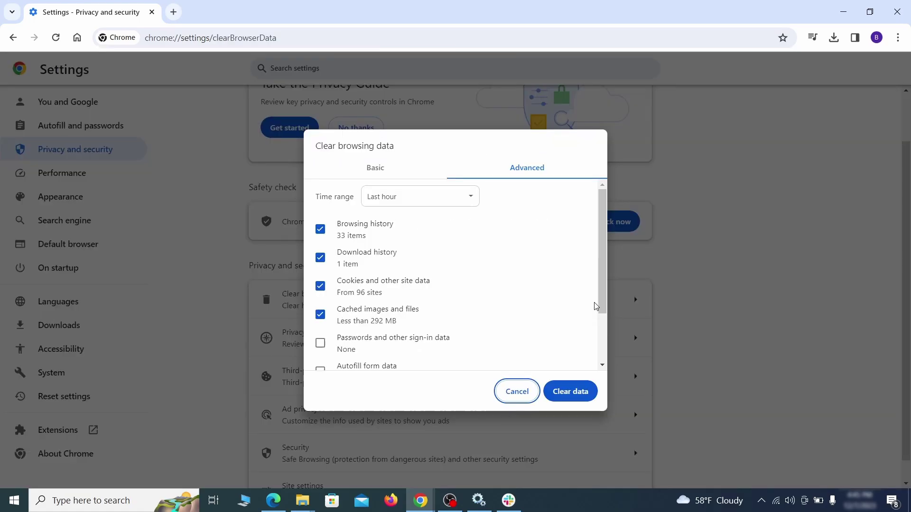
click(401, 171)
click(508, 170)
scroll(323, 366, down, 2)
click(578, 394)
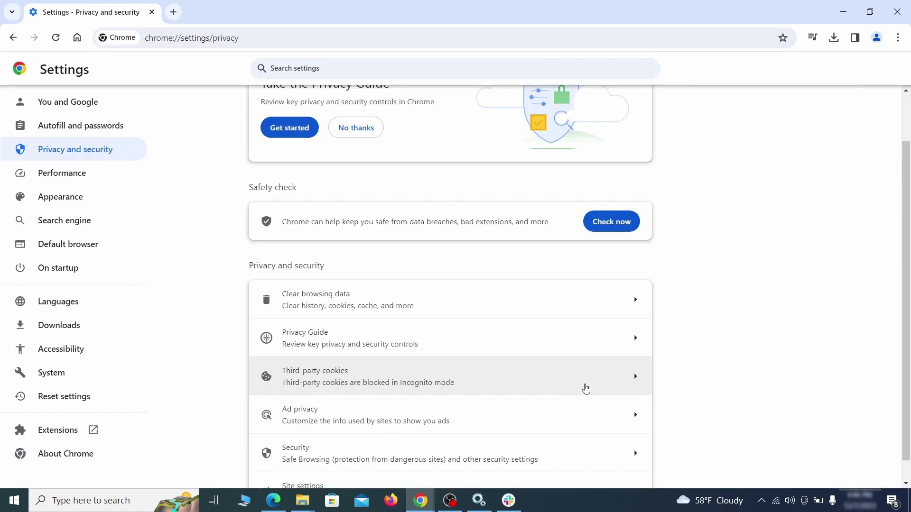
Revoke ExampleRougeURL.com's permission to send notifications in Site settings.
scroll(686, 311, down, 1)
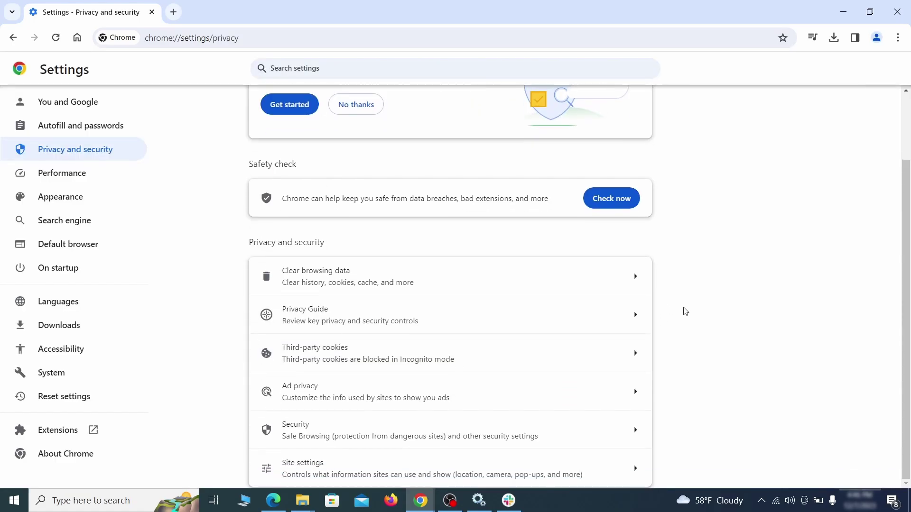
click(444, 462)
scroll(647, 296, down, 5)
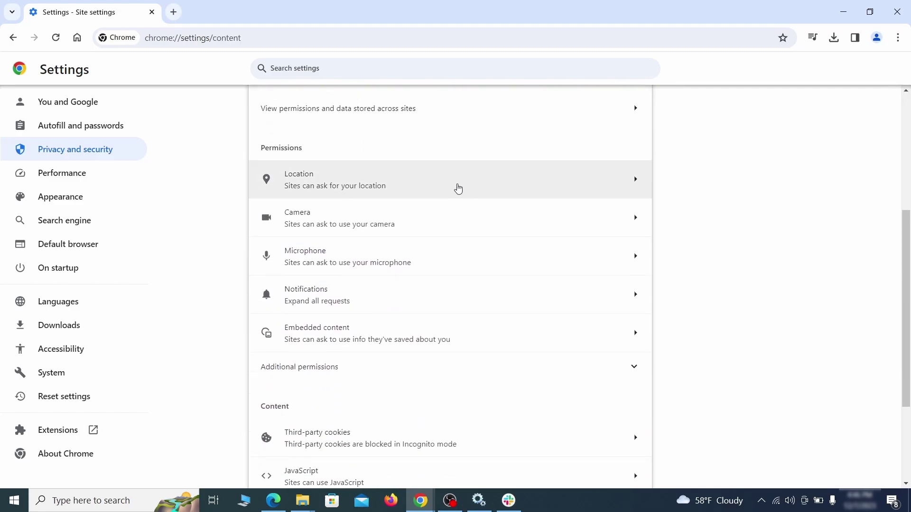
click(457, 187)
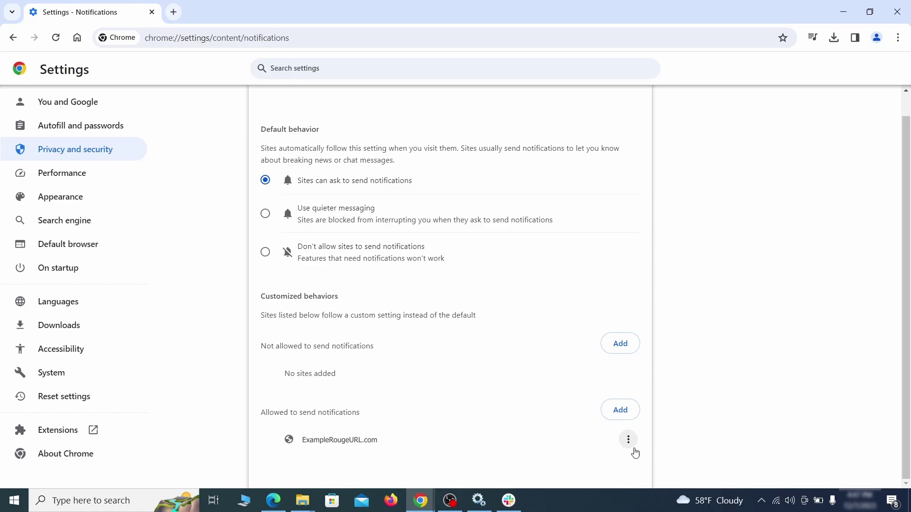
click(632, 443)
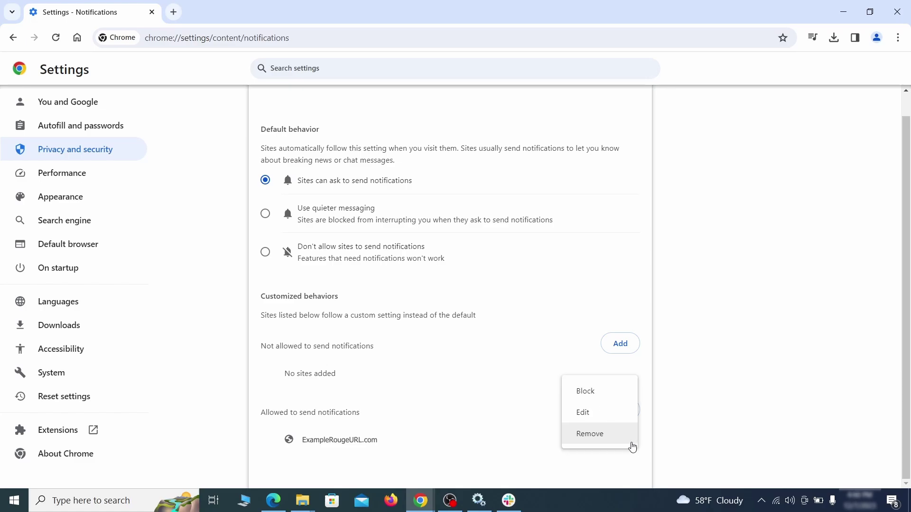
click(602, 439)
Return to Site settings and review the third-party cookie settings.
key(alt+Left)
scroll(491, 321, down, 2)
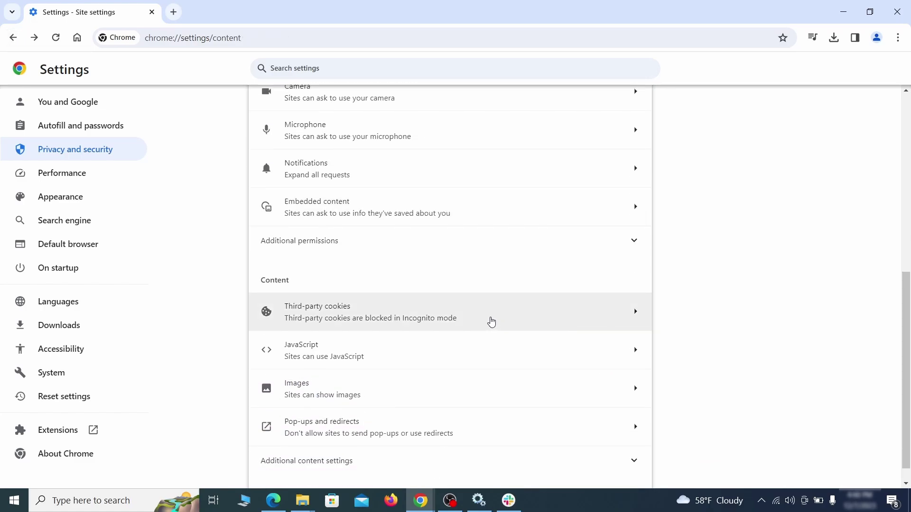
click(491, 321)
scroll(492, 321, down, 5)
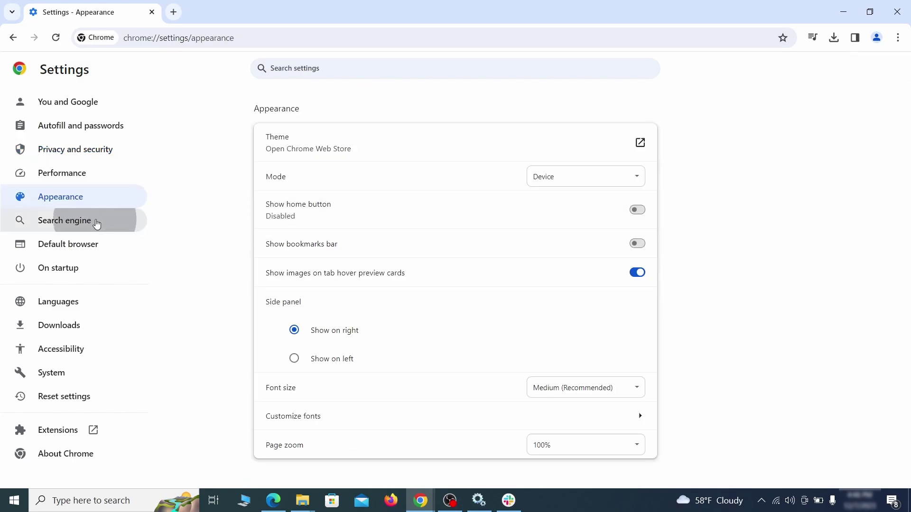
Delete the ExampleRougeURL.com site search shortcut from Manage search engines.
click(95, 220)
click(586, 178)
scroll(581, 252, down, 8)
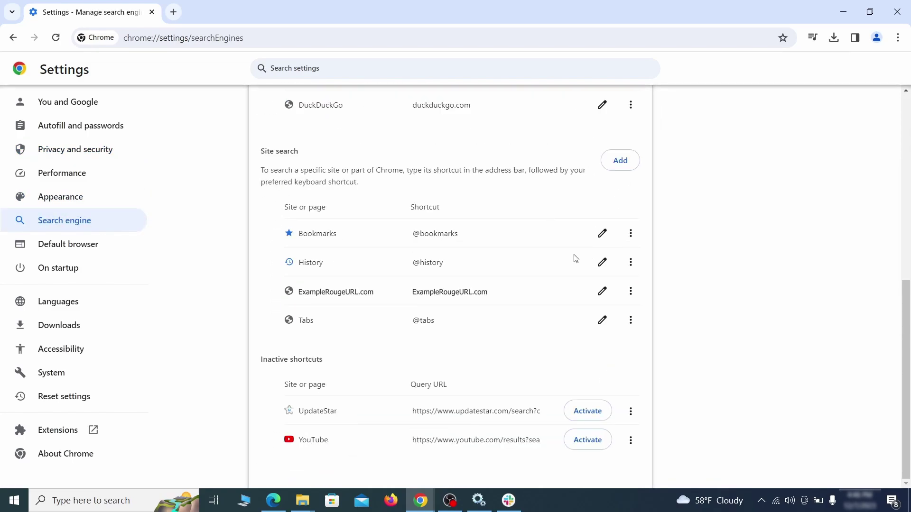
click(630, 291)
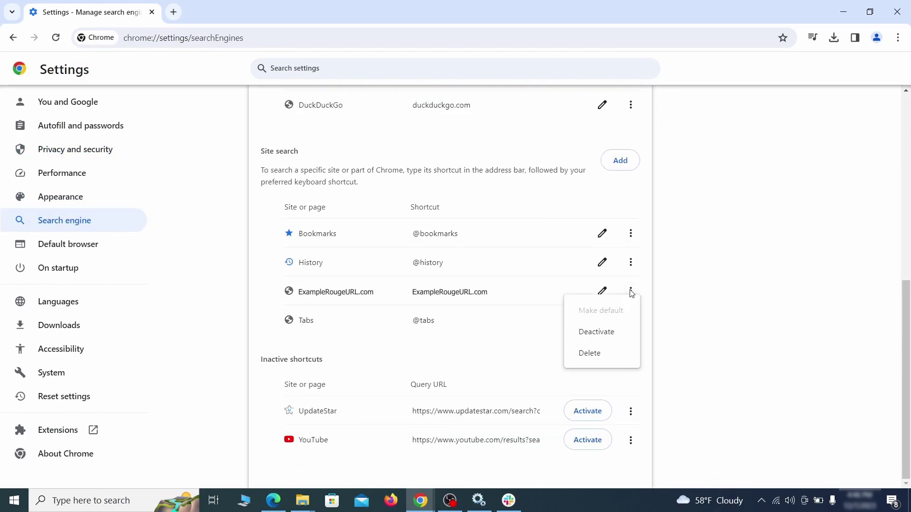
click(591, 354)
key(alt+Left)
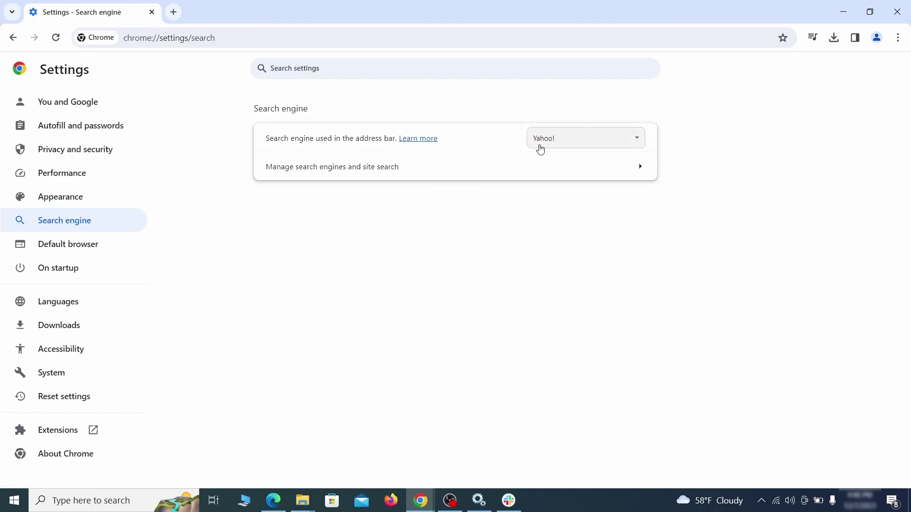
Make Google the default address-bar search engine instead of Yahoo!
click(622, 143)
click(599, 154)
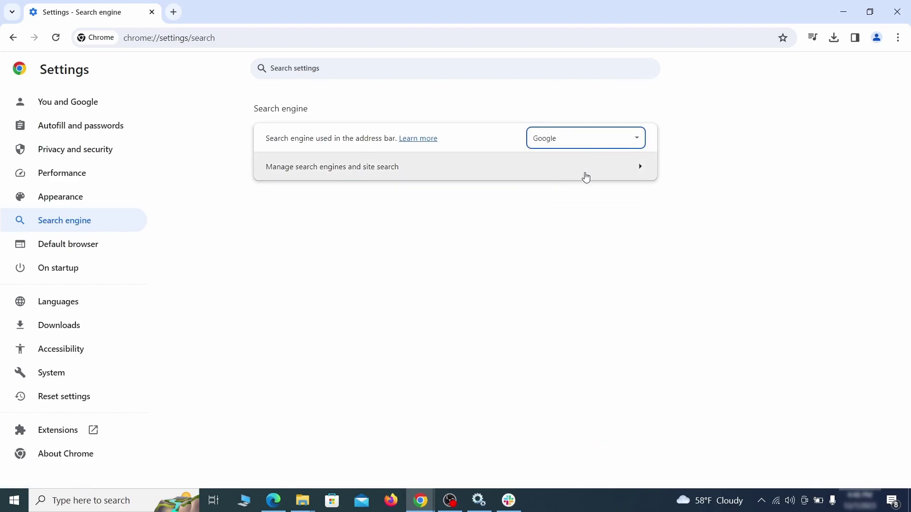
click(586, 178)
click(69, 267)
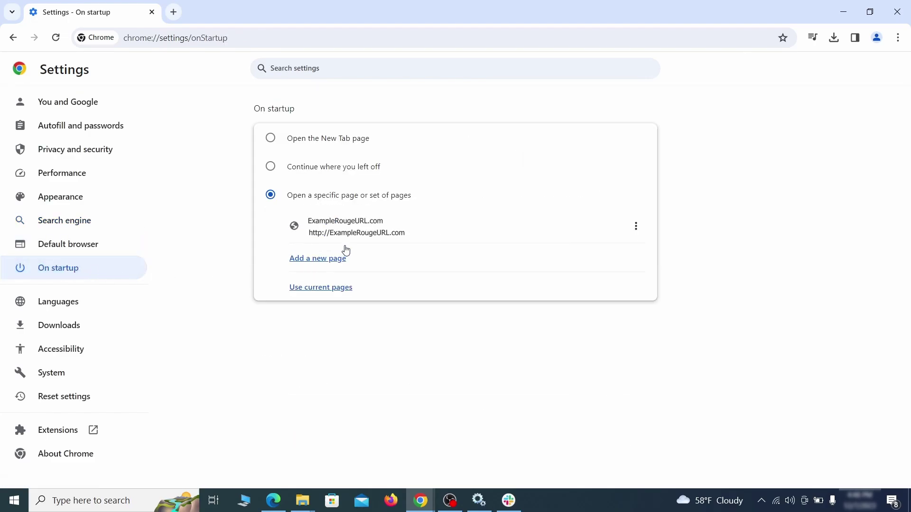
Remove ExampleRougeURL.com from Chrome's On startup pages.
click(636, 228)
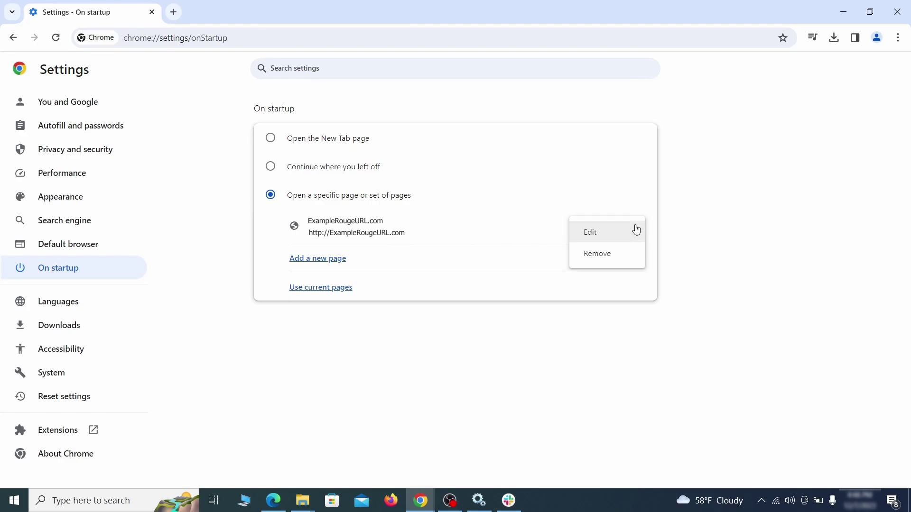
click(608, 254)
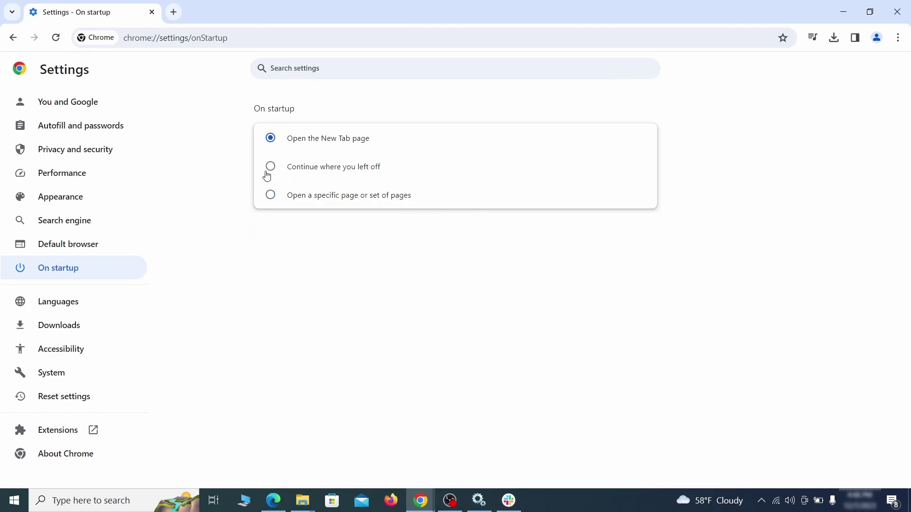